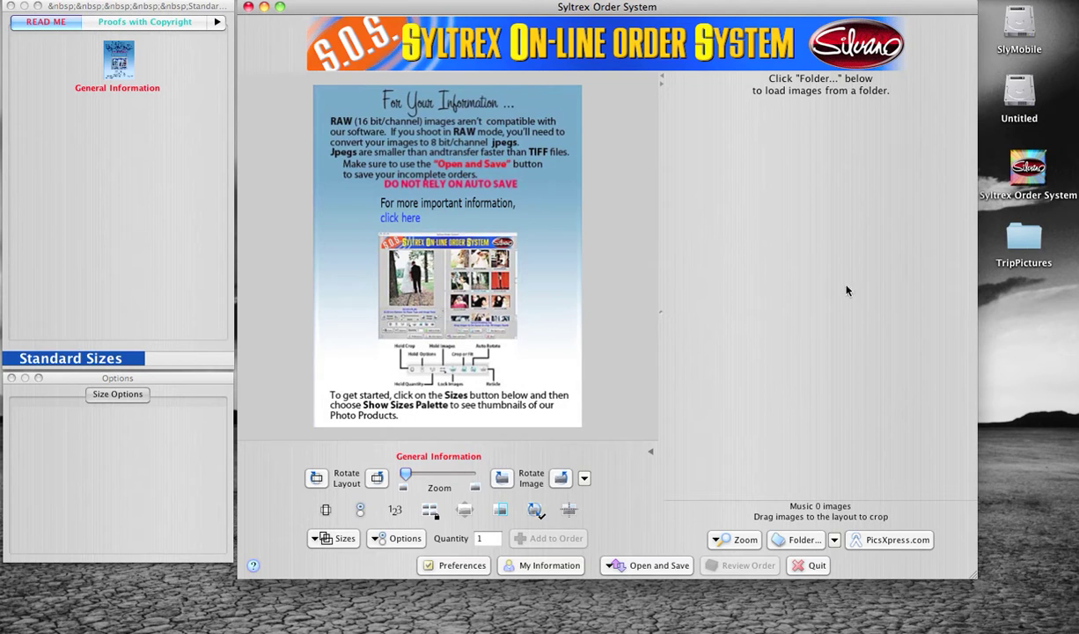
Load the images from the TripPictures folder on the Desktop
{"action": "left_click", "coordinate": [798, 540]}
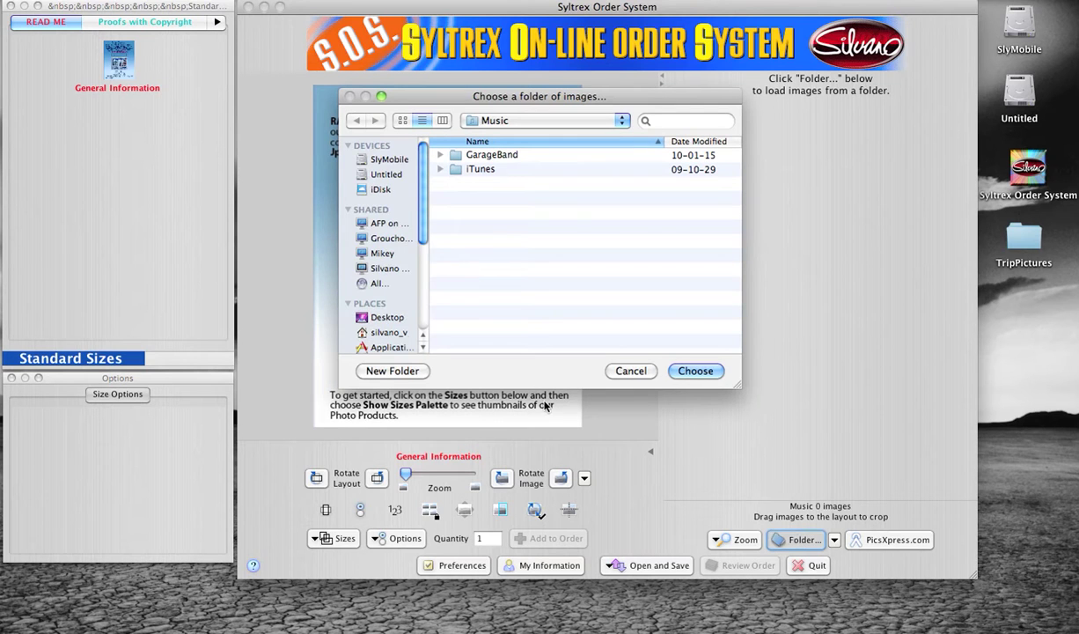
{"action": "left_click", "coordinate": [387, 319]}
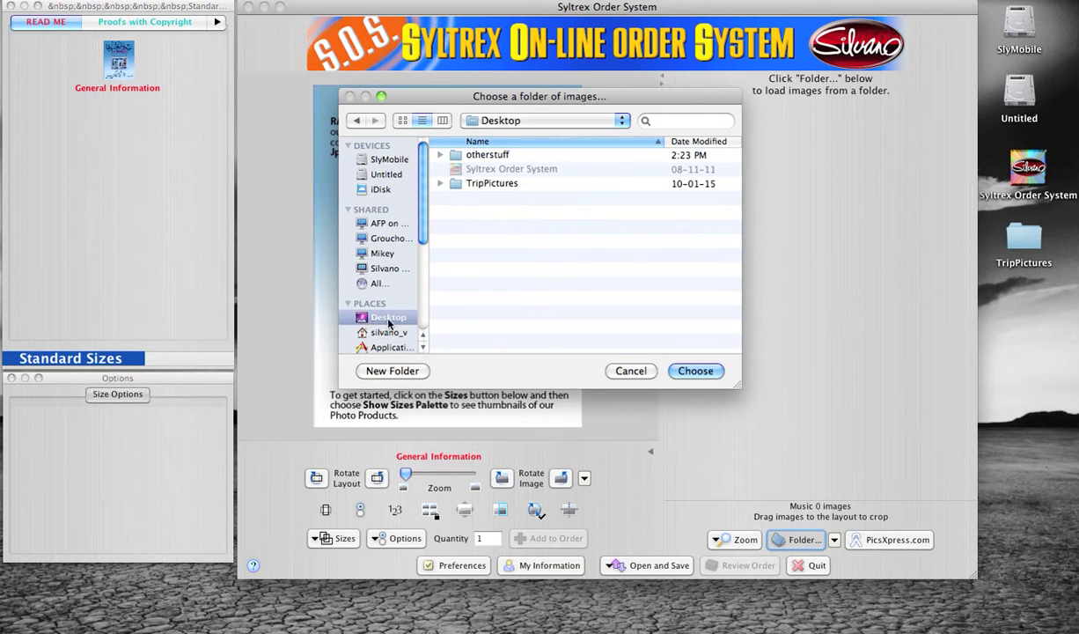
{"action": "double_click", "coordinate": [486, 183]}
{"action": "left_click", "coordinate": [694, 370]}
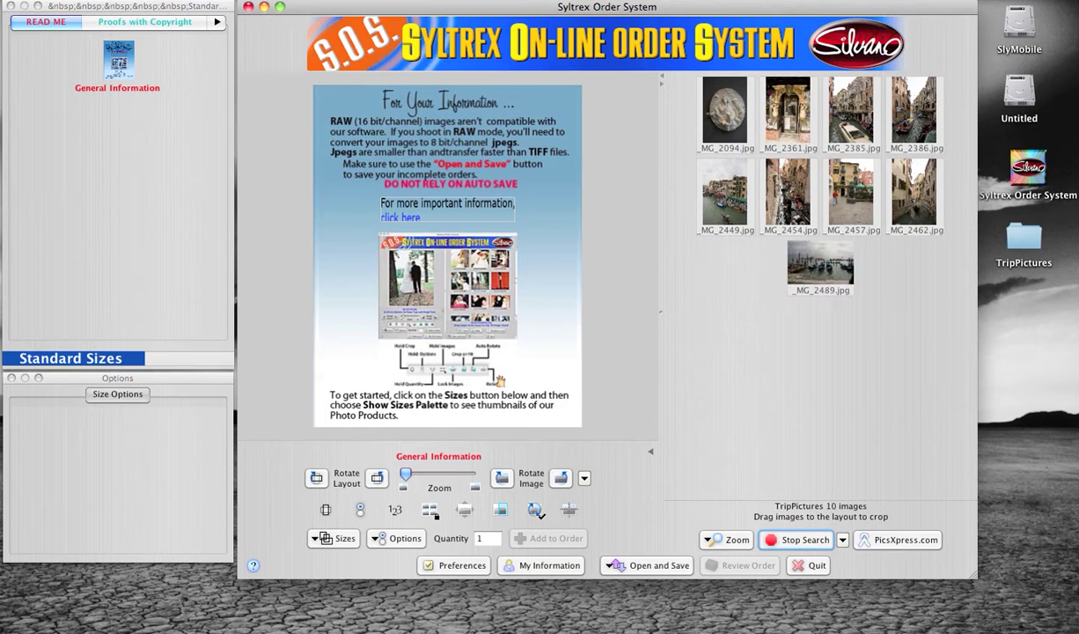
Switch to the Foto Fun Books catalog and choose the 4x5½ 10pg (5 Layout) Funbook
{"action": "left_click", "coordinate": [325, 544]}
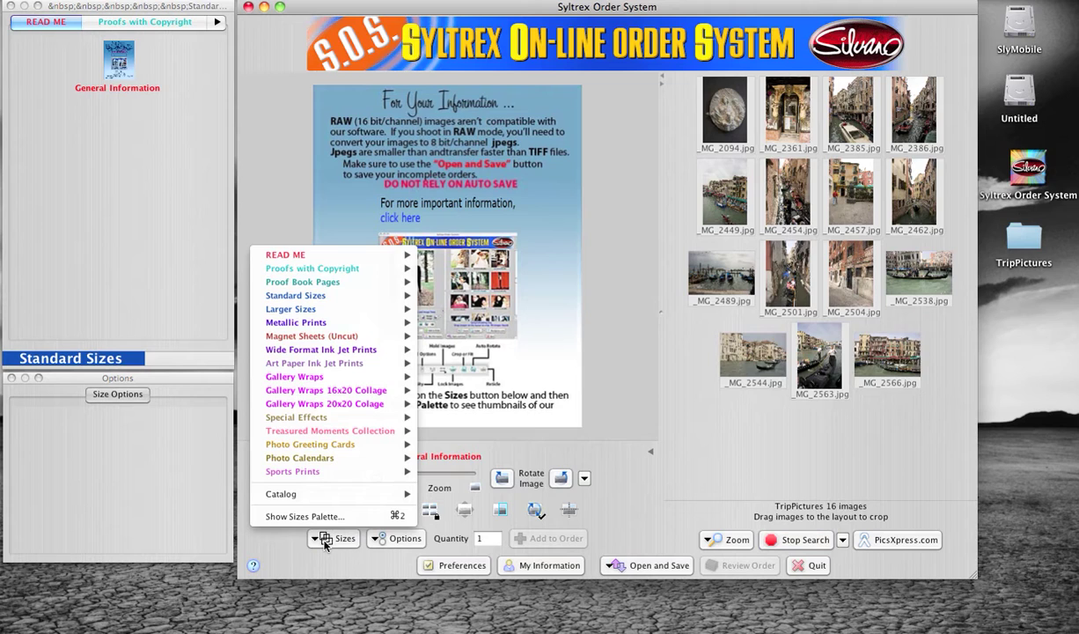
{"action": "mouse_move", "coordinate": [332, 500]}
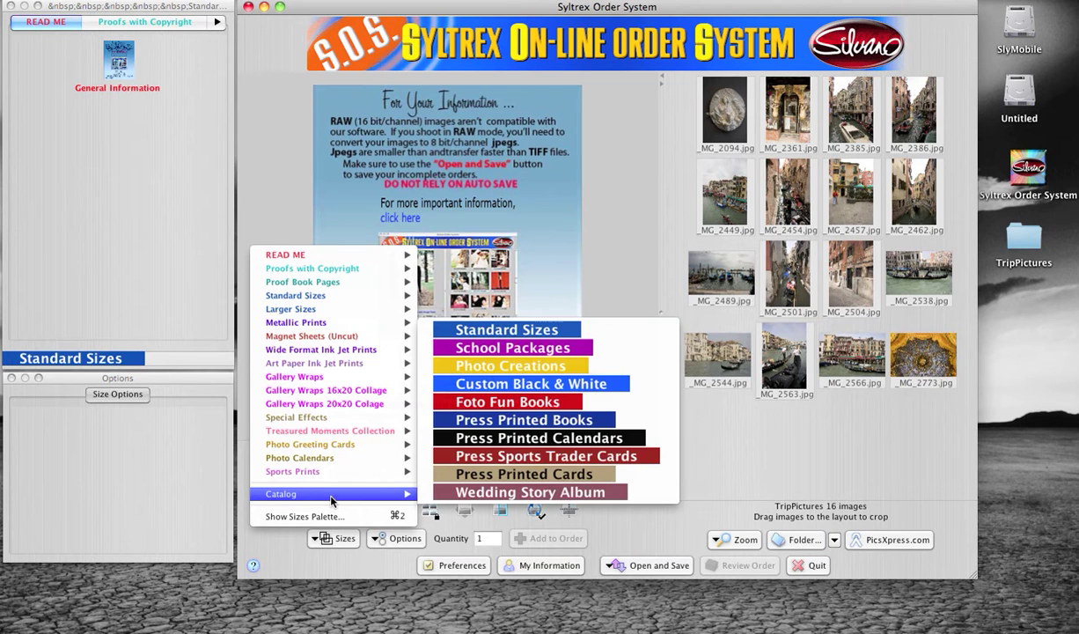
{"action": "left_click", "coordinate": [489, 404]}
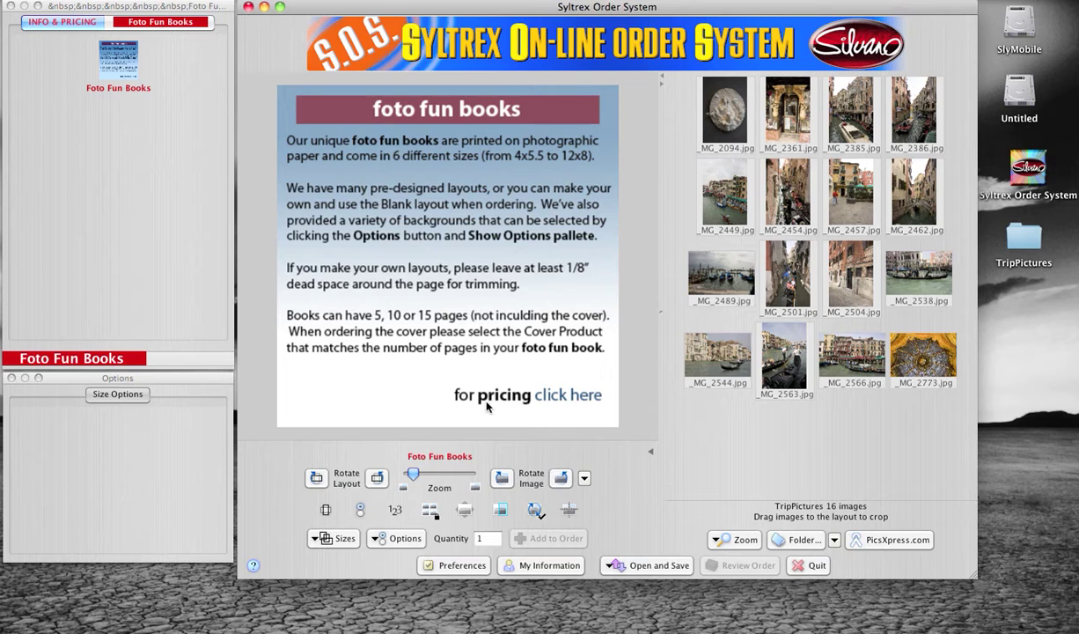
{"action": "left_click", "coordinate": [340, 539]}
{"action": "mouse_move", "coordinate": [352, 574]}
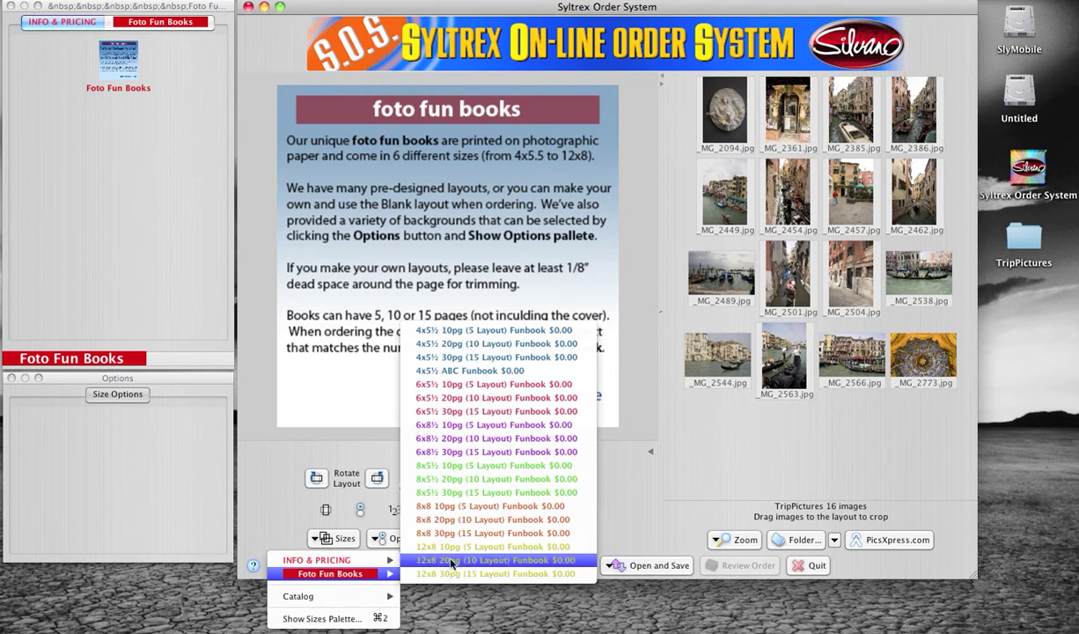
{"action": "left_click", "coordinate": [444, 332]}
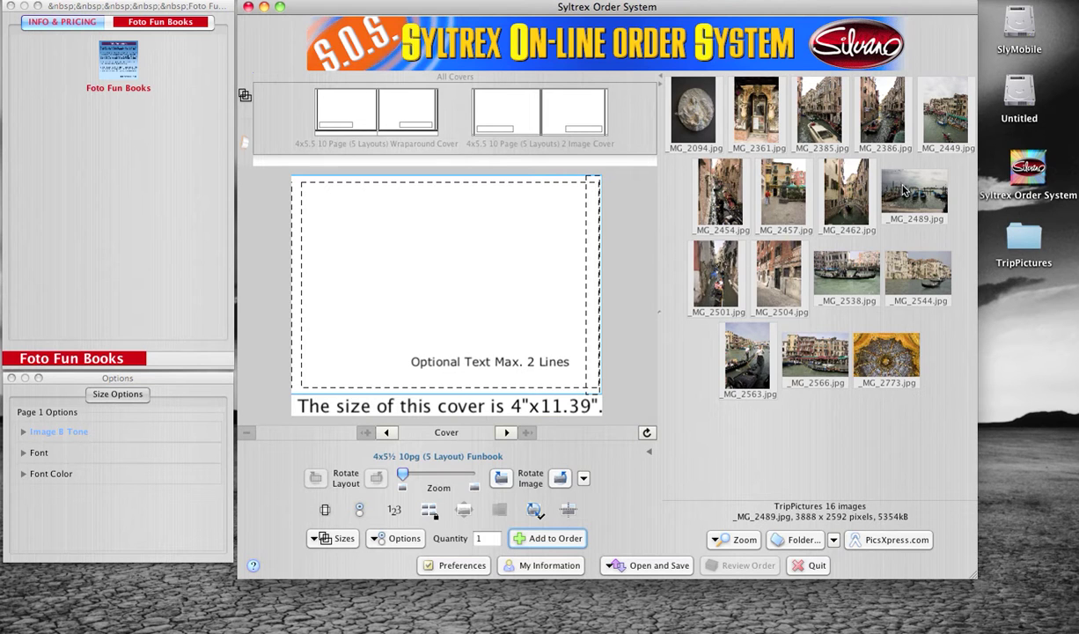
Place _MG_2489.jpg on the book cover, view the full wraparound, and return to the front cover
{"action": "left_click_drag", "start_coordinate": [898, 189], "coordinate": [458, 277]}
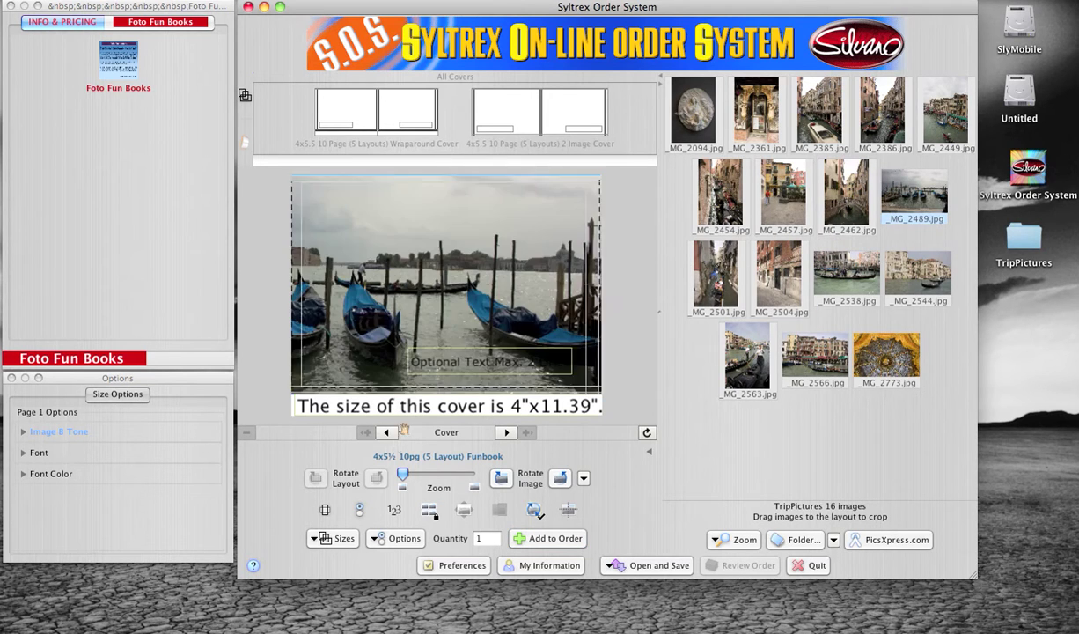
{"action": "left_click", "coordinate": [387, 433]}
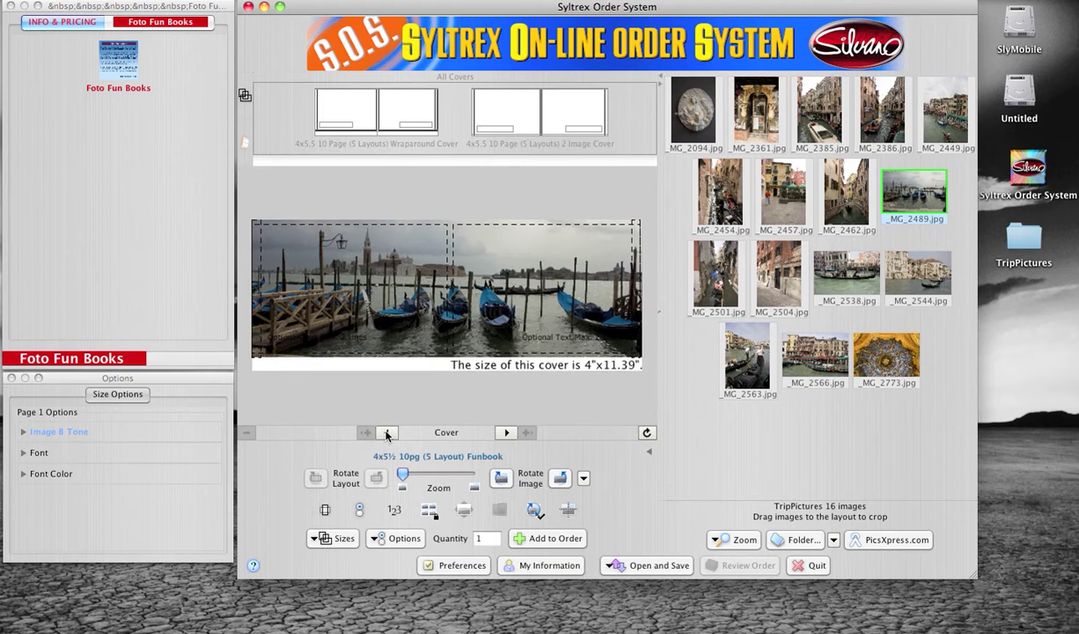
{"action": "left_click", "coordinate": [507, 432]}
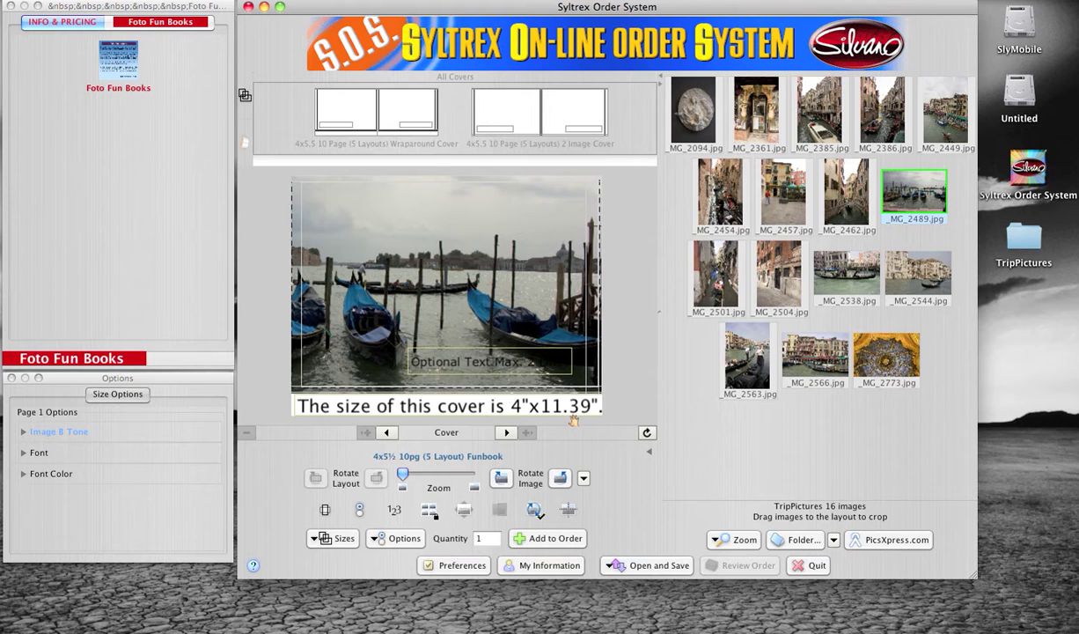
Replace the optional text on the front cover with "Summer 09"
{"action": "left_click", "coordinate": [505, 374]}
{"action": "type", "text": "Summ"}
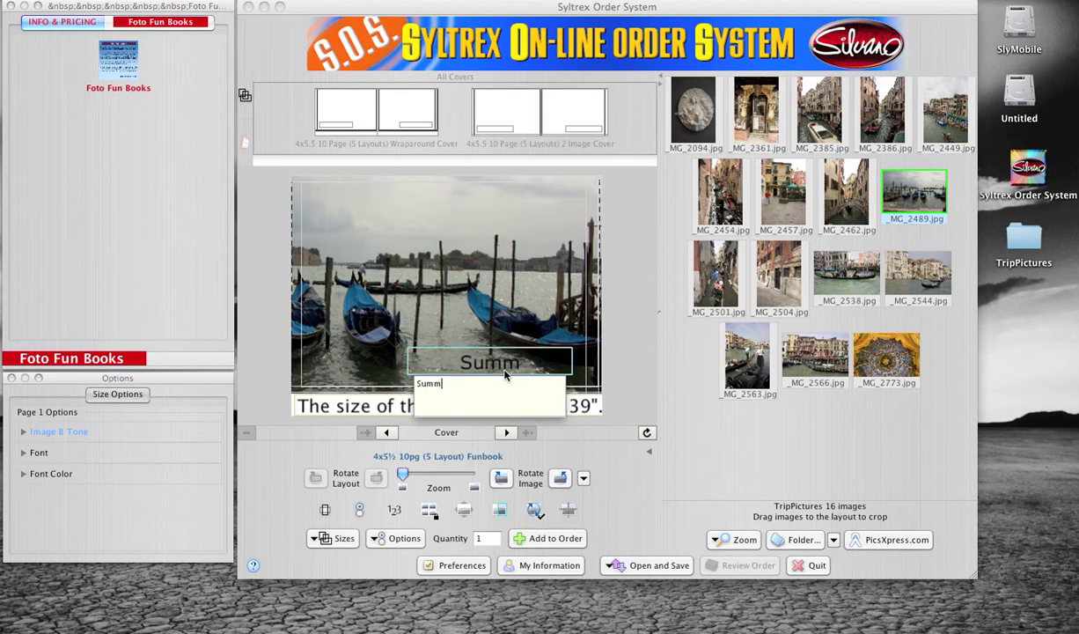
{"action": "type", "text": "er 09"}
{"action": "key", "text": "Return"}
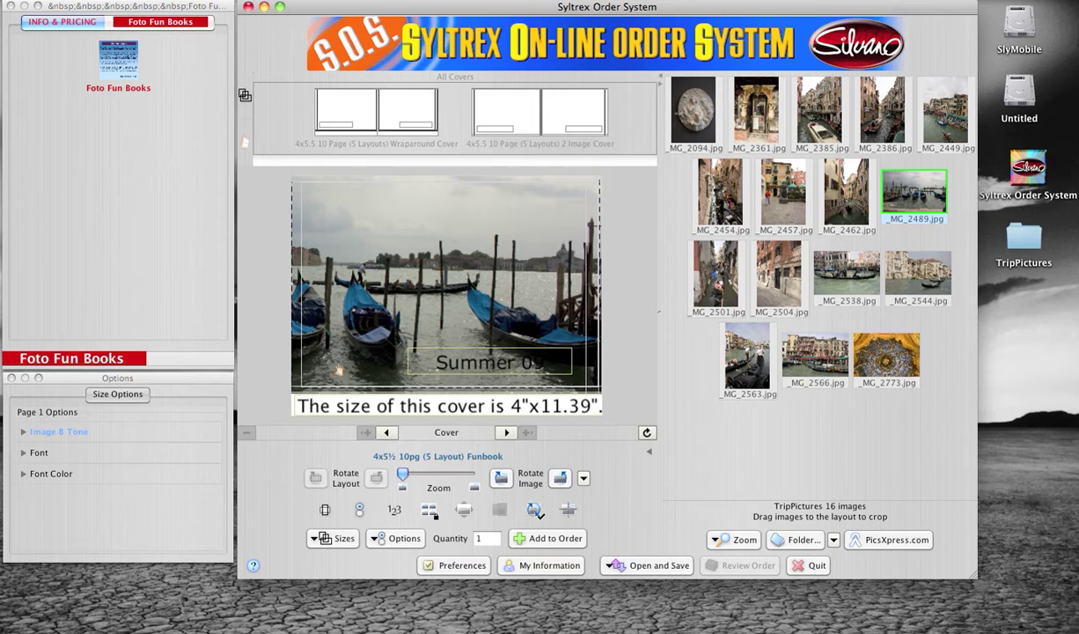
Change the font color of the cover text to white
{"action": "left_click", "coordinate": [96, 479]}
{"action": "scroll", "coordinate": [92, 475], "scroll_direction": "down", "scroll_amount": 3}
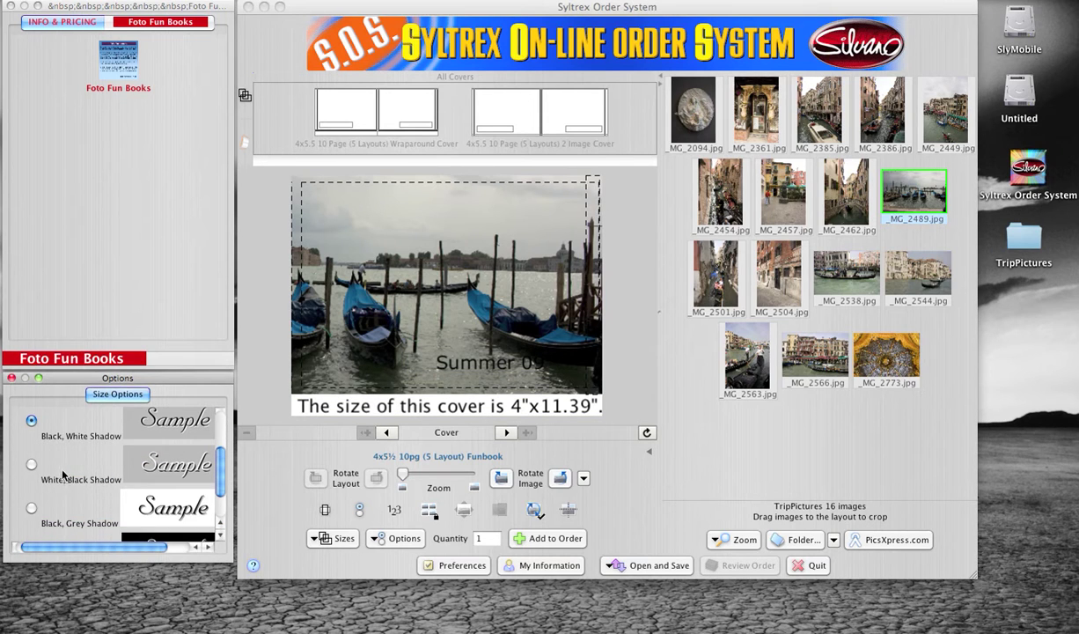
{"action": "left_click", "coordinate": [30, 449]}
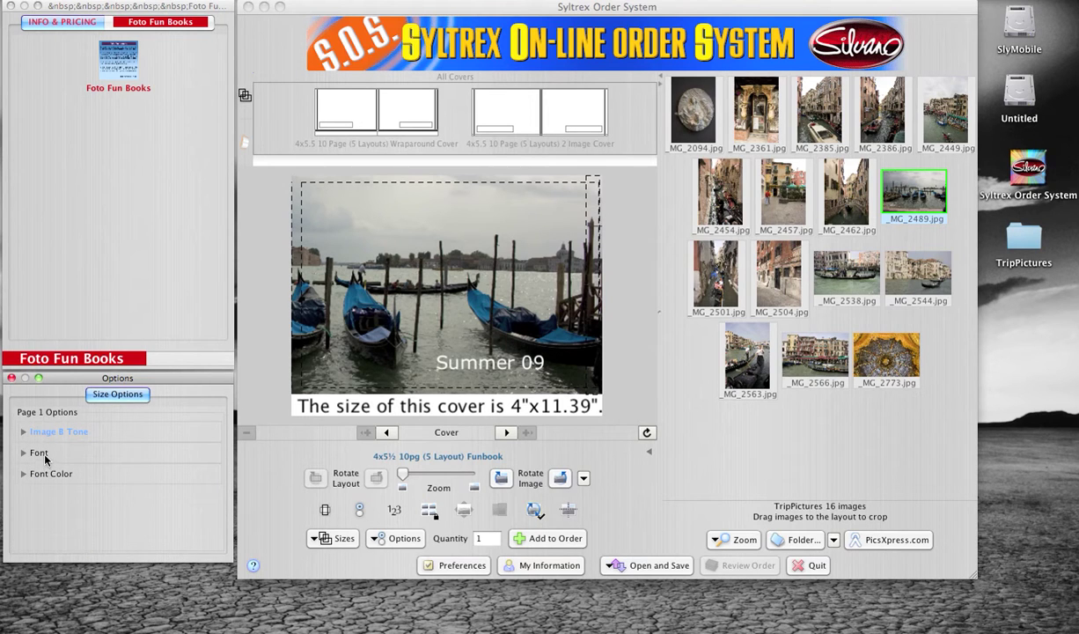
Try several fonts for the cover text, including Agincourt, and select the Gravur script font
{"action": "left_click", "coordinate": [39, 452]}
{"action": "left_click", "coordinate": [38, 478]}
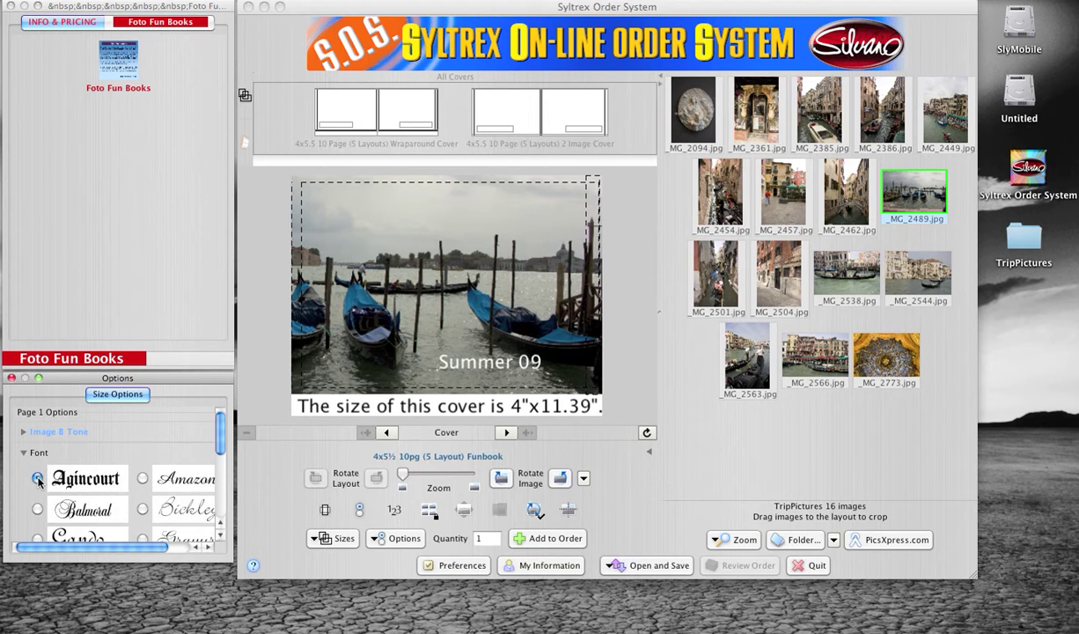
{"action": "left_click", "coordinate": [142, 478]}
{"action": "scroll", "coordinate": [144, 478], "scroll_direction": "down", "scroll_amount": 3}
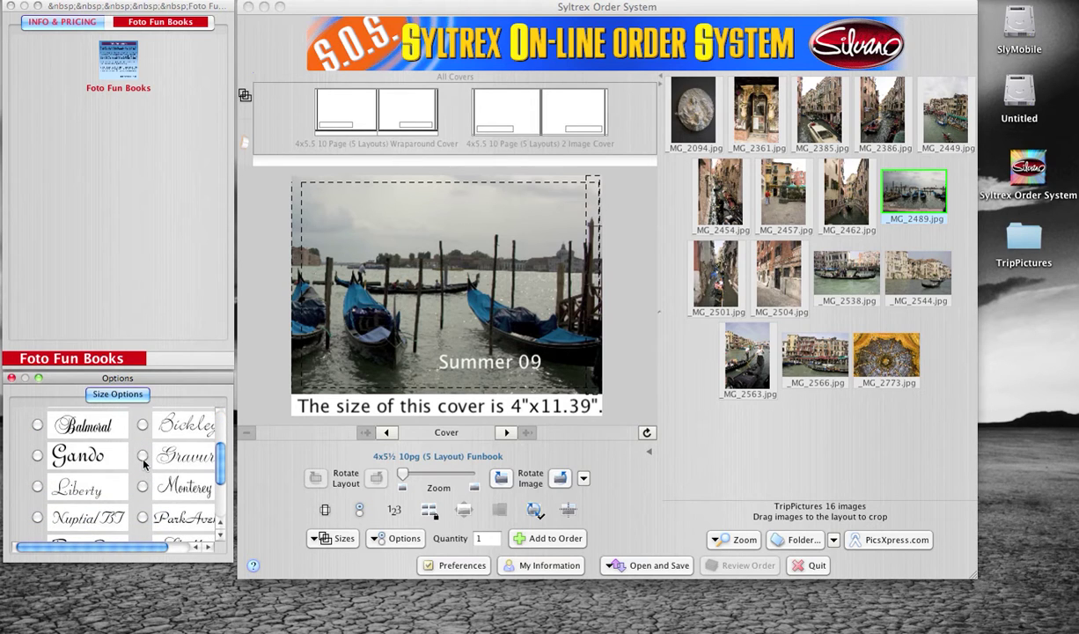
{"action": "scroll", "coordinate": [145, 460], "scroll_direction": "up", "scroll_amount": 3}
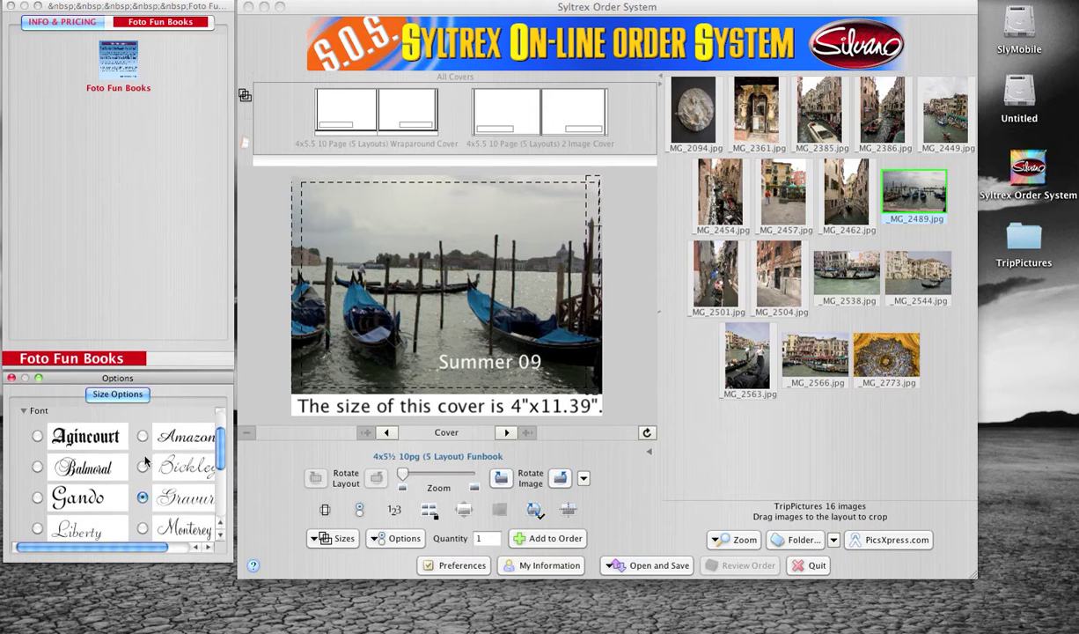
{"action": "scroll", "coordinate": [145, 459], "scroll_direction": "down", "scroll_amount": 3}
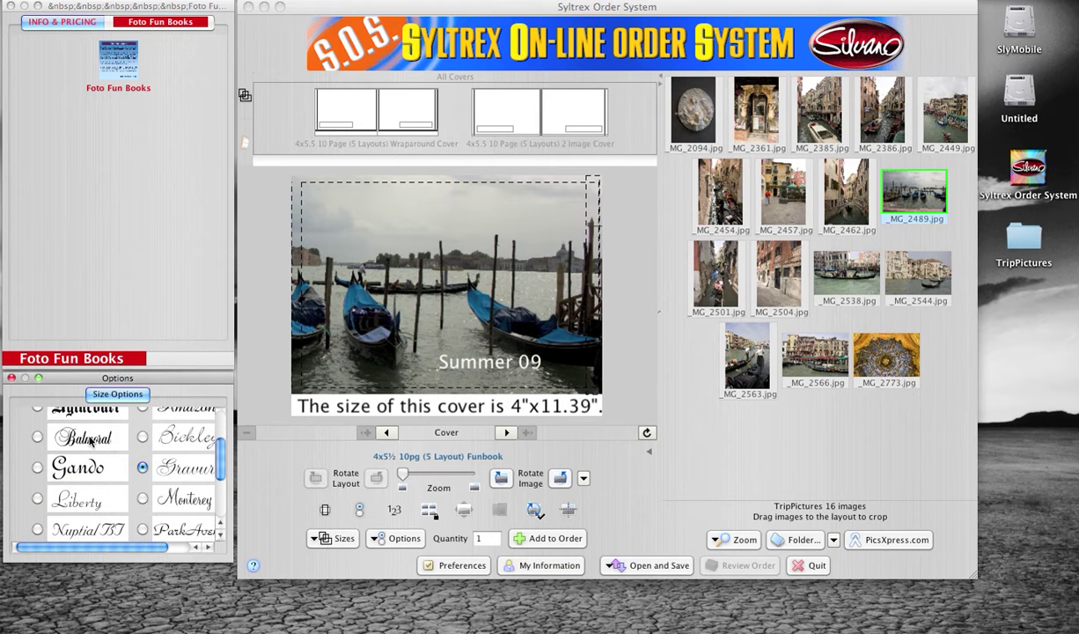
{"action": "scroll", "coordinate": [88, 424], "scroll_direction": "up", "scroll_amount": 2}
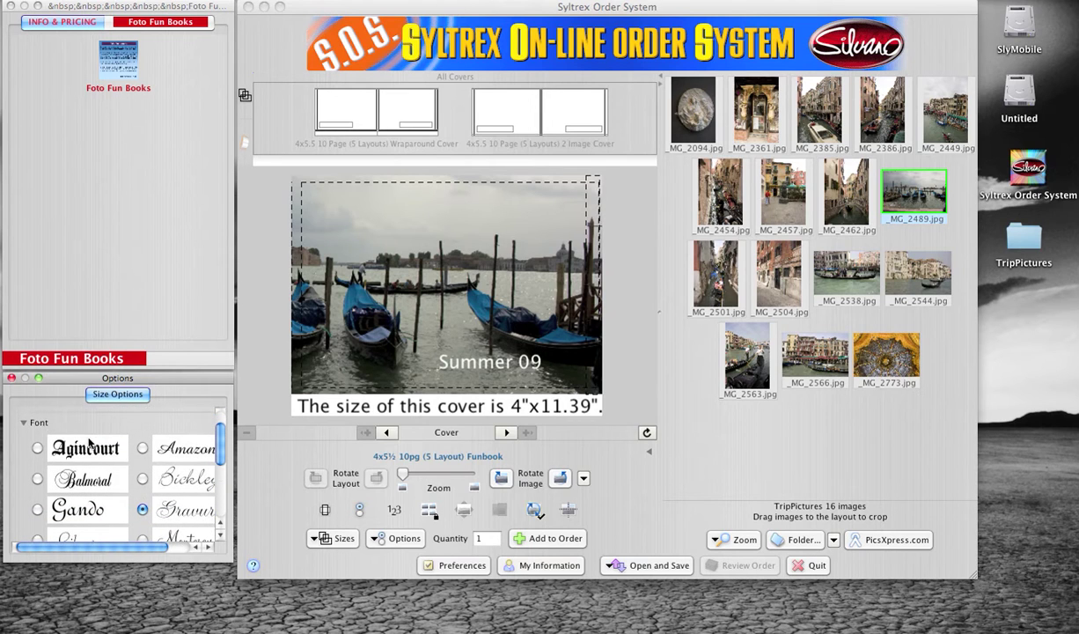
{"action": "left_click", "coordinate": [35, 421]}
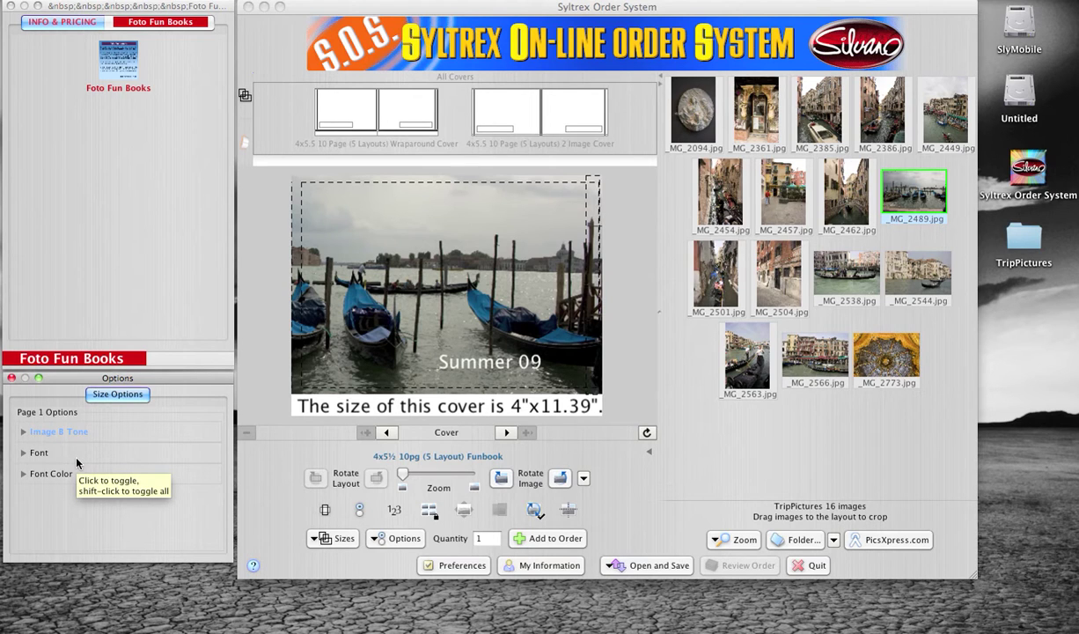
Go to page 1 of the book and apply the two-image layout FB_455_13
{"action": "left_click", "coordinate": [505, 433]}
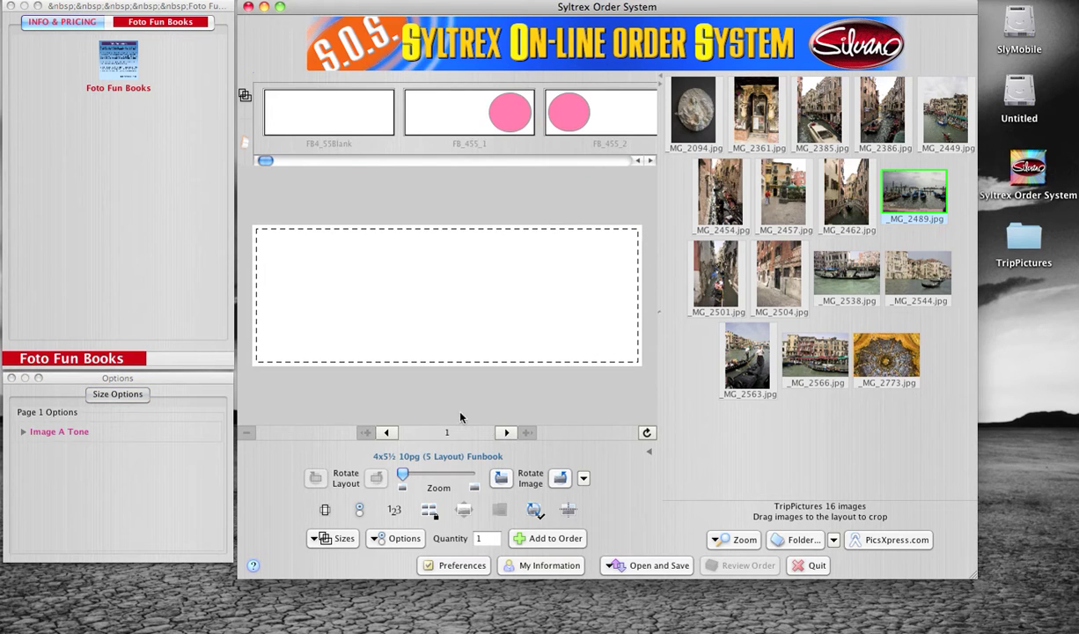
{"action": "left_click_drag", "start_coordinate": [267, 163], "coordinate": [334, 169]}
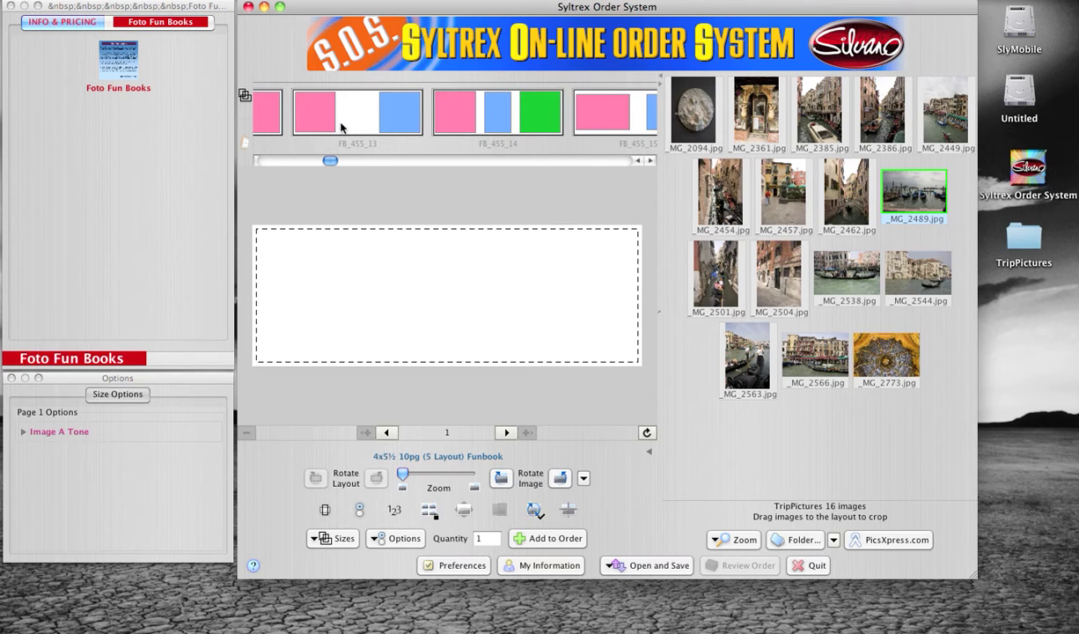
{"action": "left_click_drag", "start_coordinate": [327, 119], "coordinate": [390, 275]}
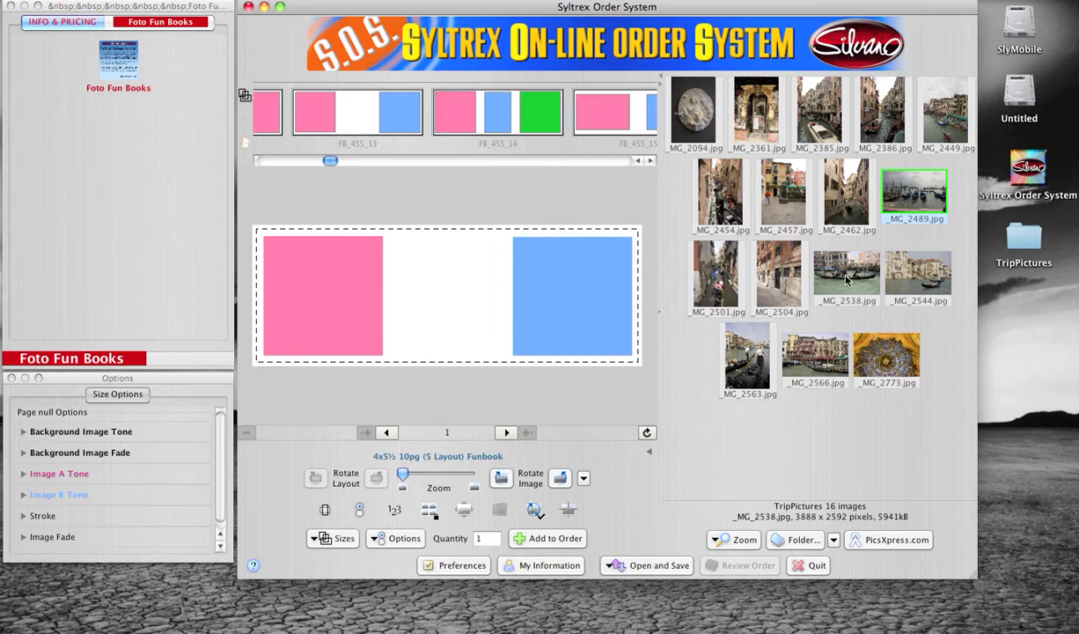
Place _MG_2538.jpg in the blue frame and _MG_2544.jpg in the pink frame, shifting the latter's crop sideways
{"action": "left_click_drag", "start_coordinate": [836, 269], "coordinate": [590, 298]}
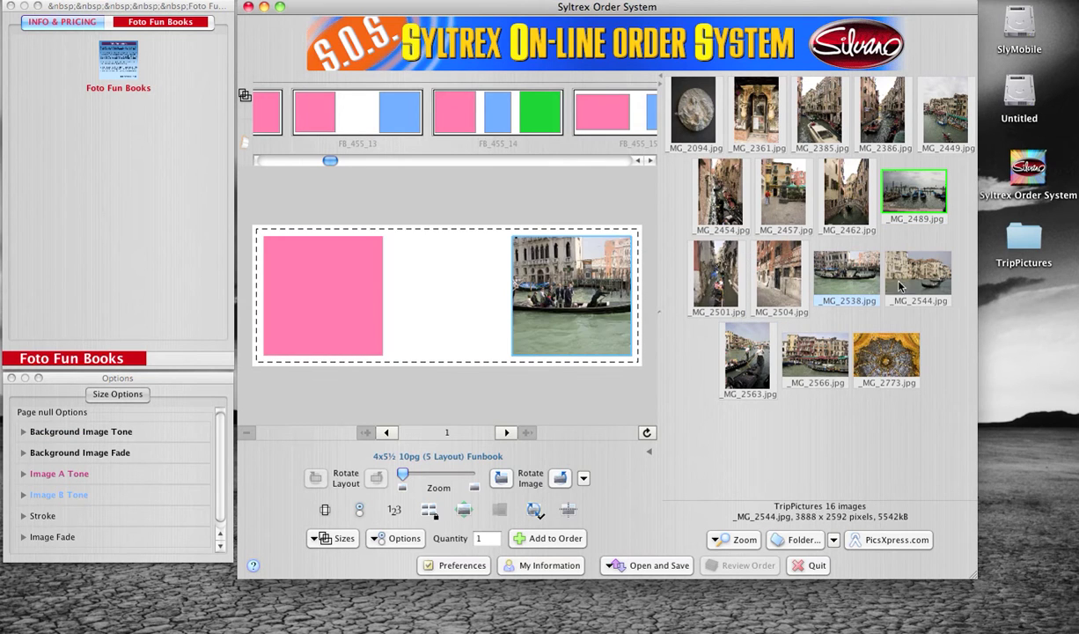
{"action": "left_click_drag", "start_coordinate": [907, 273], "coordinate": [299, 301]}
{"action": "left_click_drag", "start_coordinate": [361, 335], "coordinate": [326, 336]}
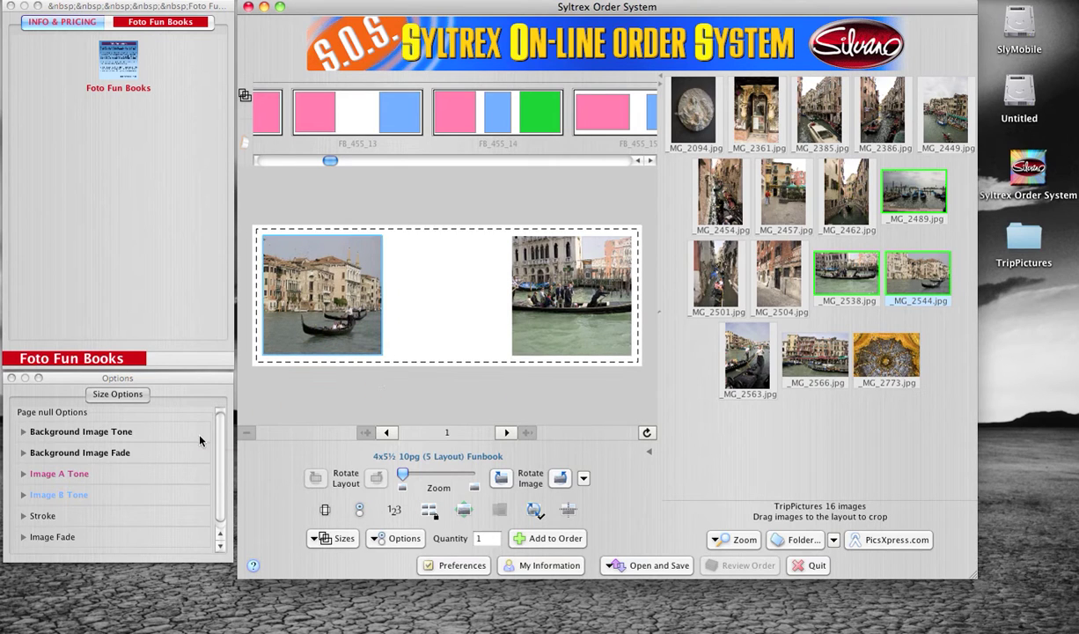
Set the Image A tone to B&W
{"action": "left_click", "coordinate": [107, 475]}
{"action": "left_click", "coordinate": [54, 489]}
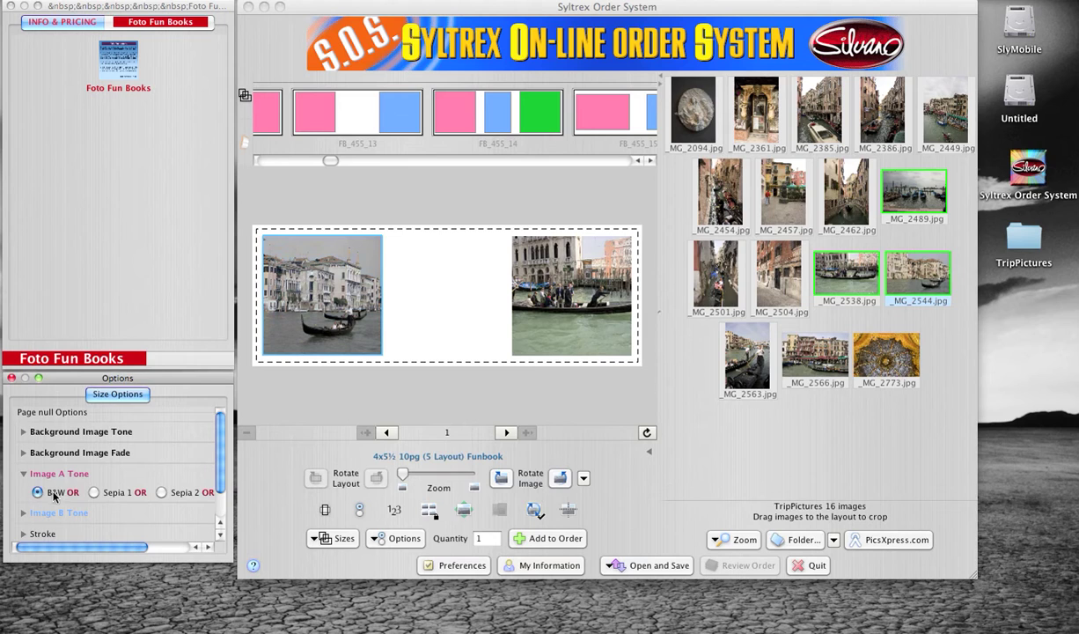
{"action": "left_click", "coordinate": [62, 481]}
Set a Light Blue stroke around the images on page 1
{"action": "left_click", "coordinate": [59, 509]}
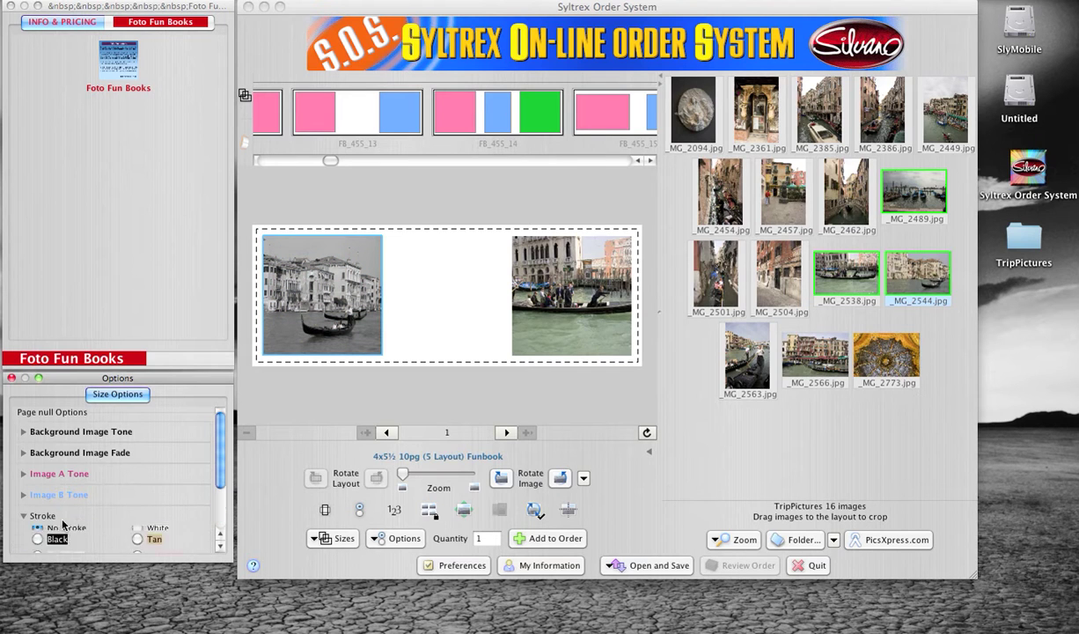
{"action": "scroll", "coordinate": [61, 520], "scroll_direction": "down", "scroll_amount": 2}
{"action": "left_click", "coordinate": [53, 525]}
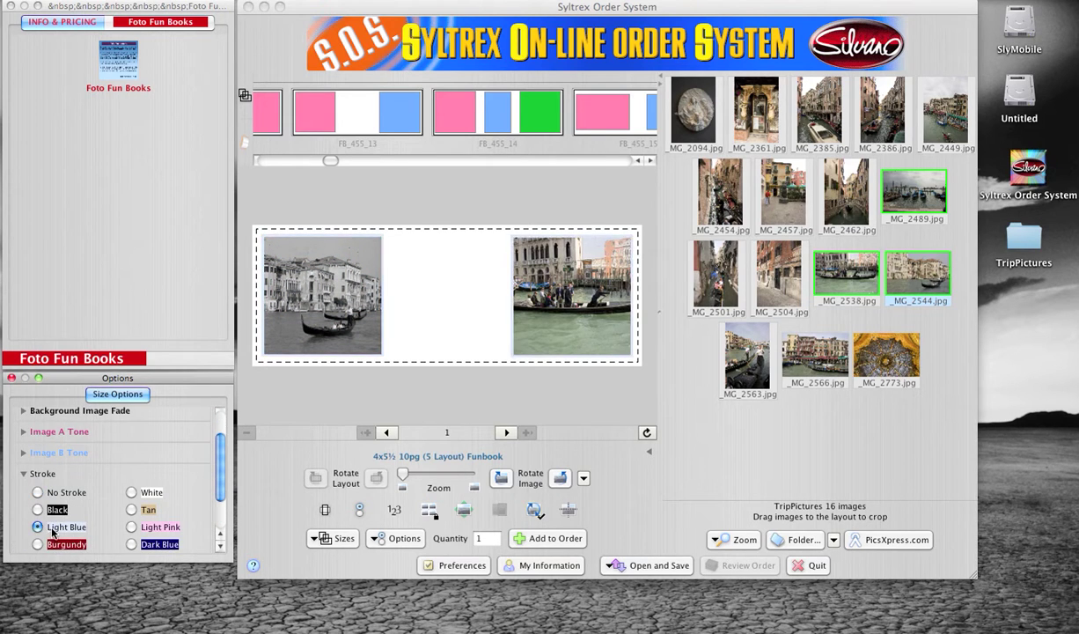
{"action": "left_click", "coordinate": [45, 473]}
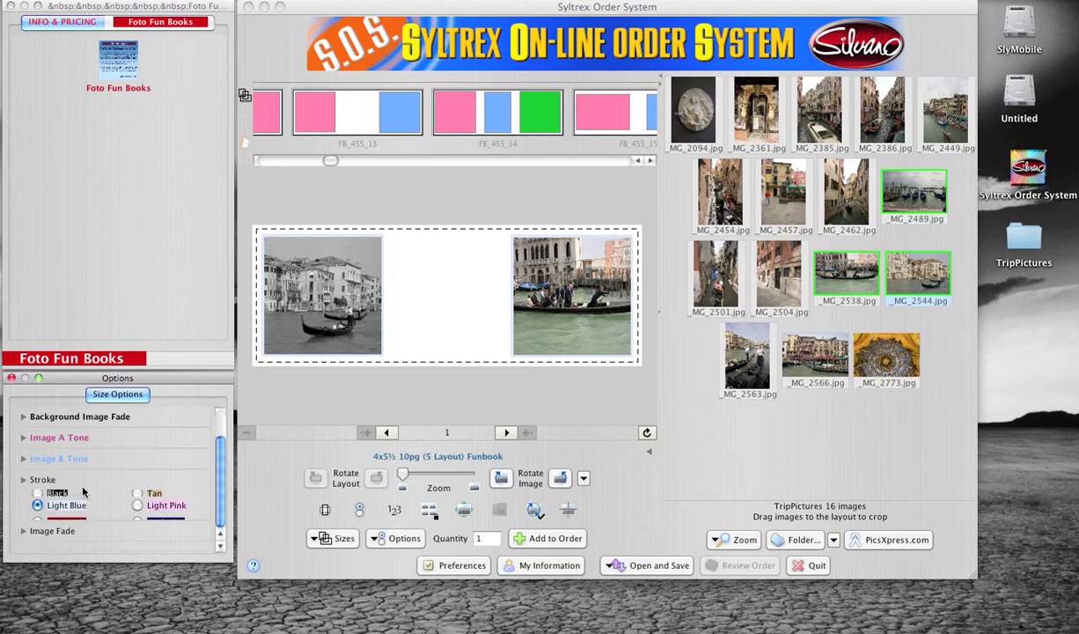
Enable the fade for Image B on page 1
{"action": "left_click", "coordinate": [70, 531]}
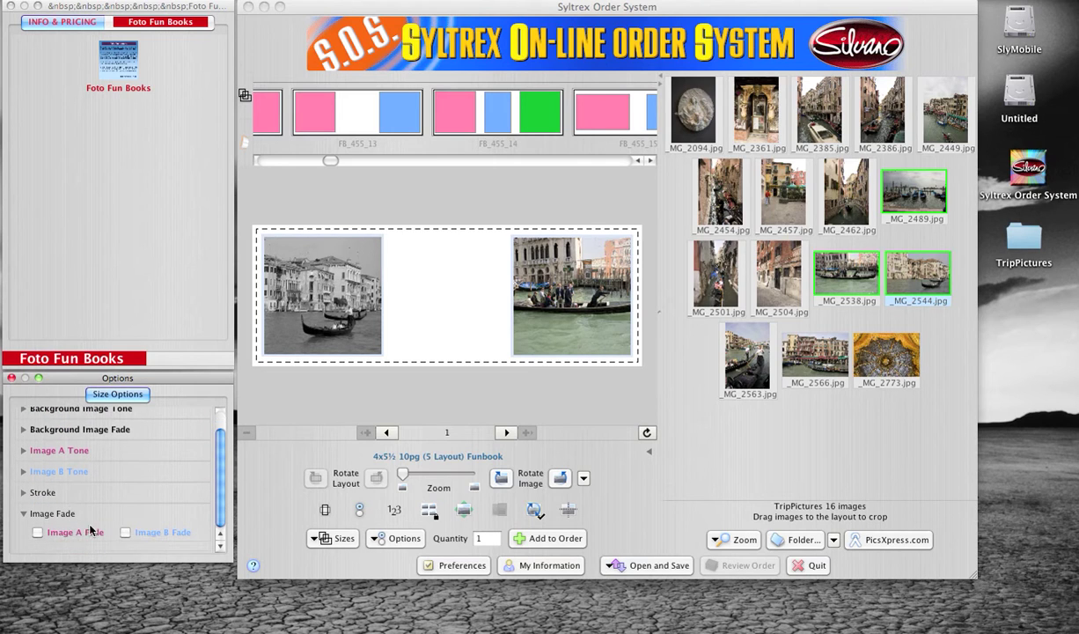
{"action": "left_click", "coordinate": [125, 532]}
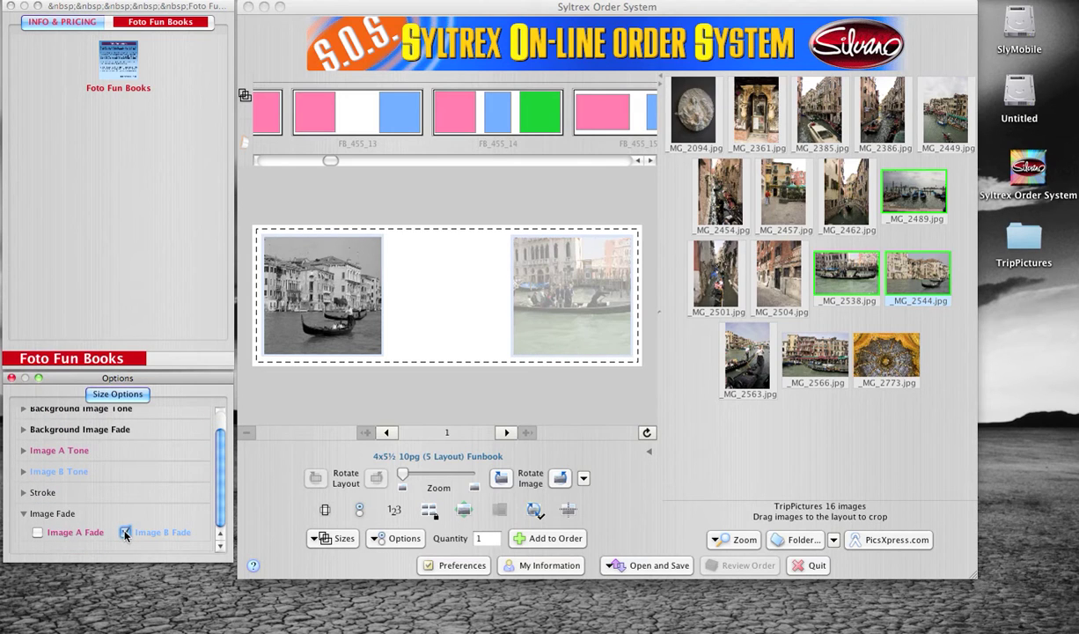
{"action": "left_click", "coordinate": [61, 514]}
{"action": "scroll", "coordinate": [216, 458], "scroll_direction": "up", "scroll_amount": 1}
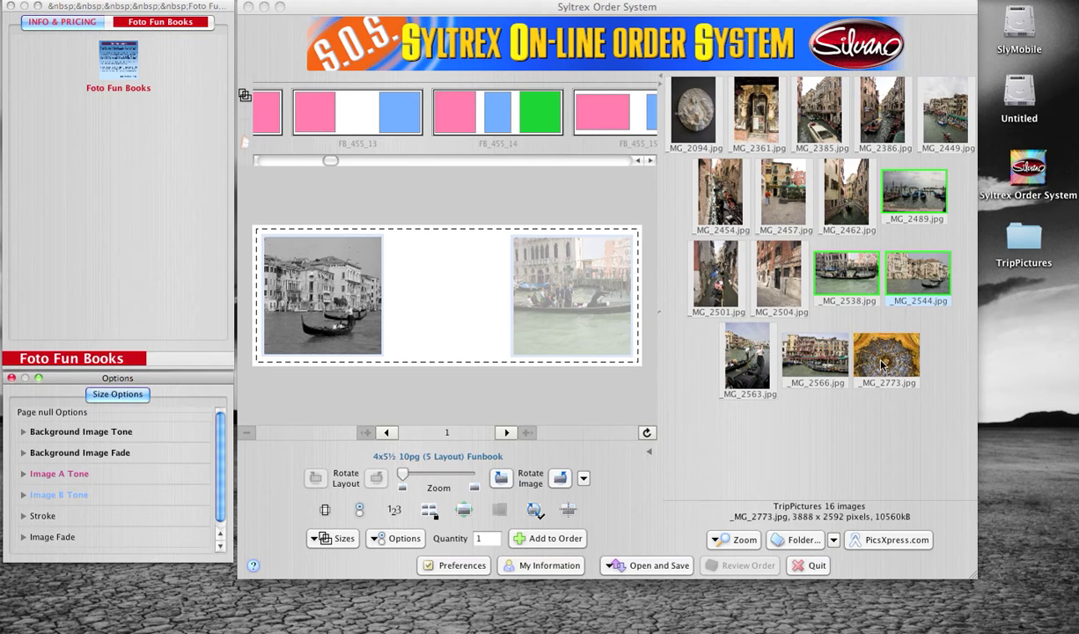
Place _MG_2773.jpg as the background of page 1 and set the background image fade to 50%
{"action": "left_click_drag", "start_coordinate": [747, 361], "coordinate": [452, 301]}
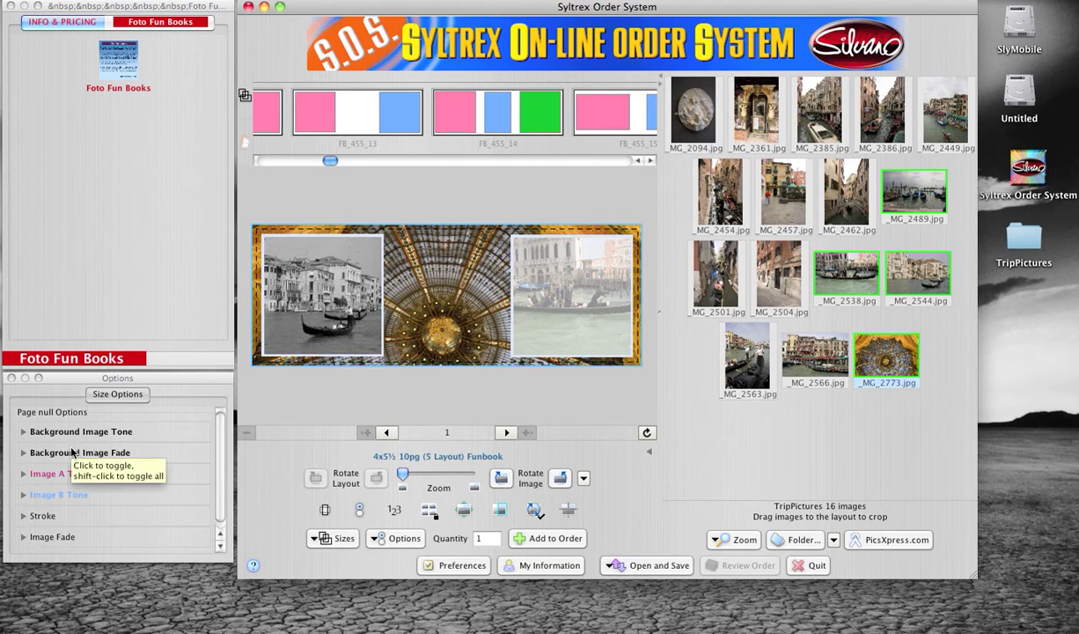
{"action": "left_click", "coordinate": [73, 452]}
{"action": "left_click", "coordinate": [49, 471]}
{"action": "left_click", "coordinate": [121, 473]}
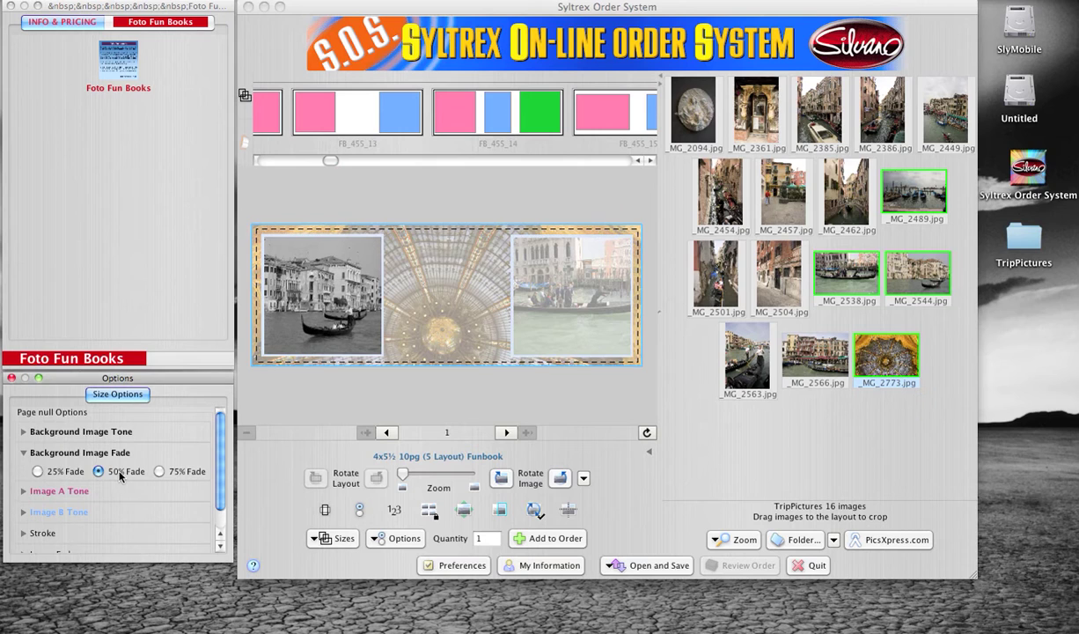
Apply layout FB_455_15 to page 2 of the book
{"action": "left_click", "coordinate": [103, 453]}
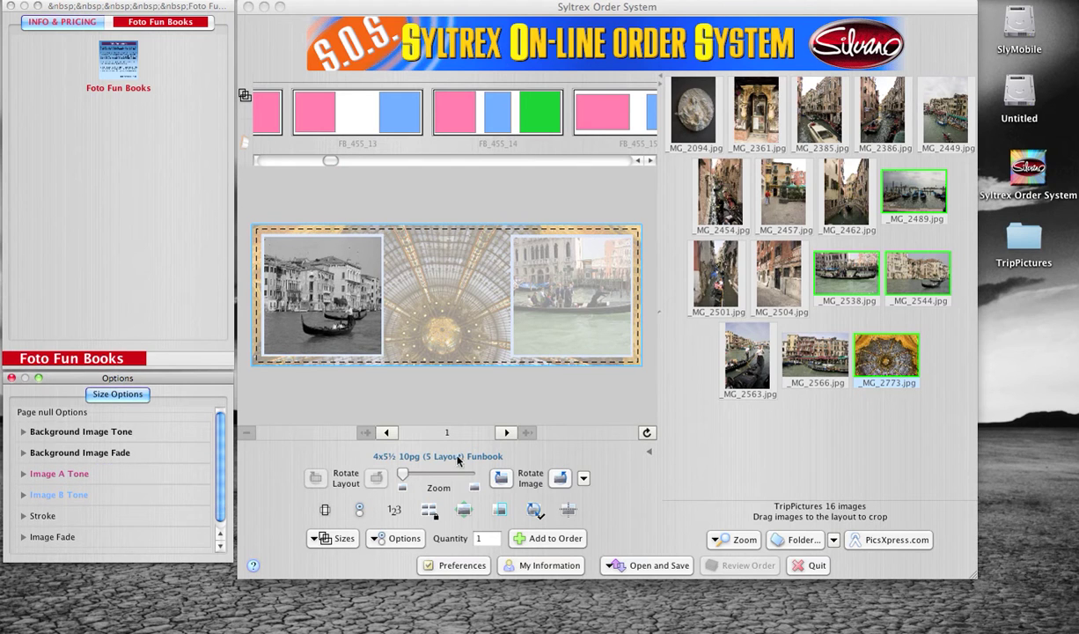
{"action": "left_click", "coordinate": [510, 433]}
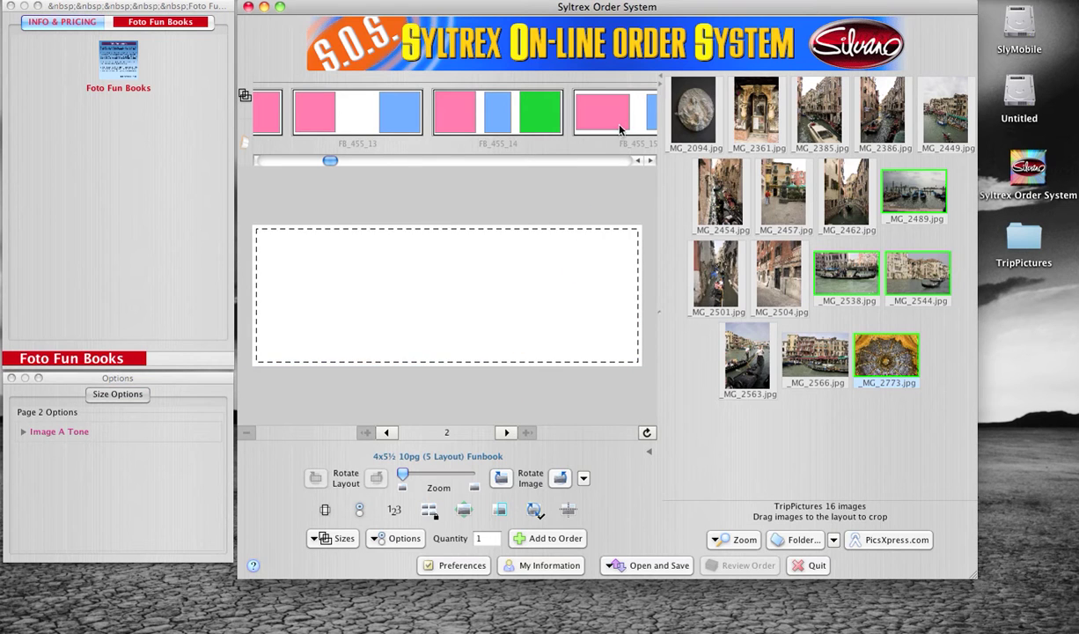
{"action": "left_click_drag", "start_coordinate": [619, 111], "coordinate": [497, 292]}
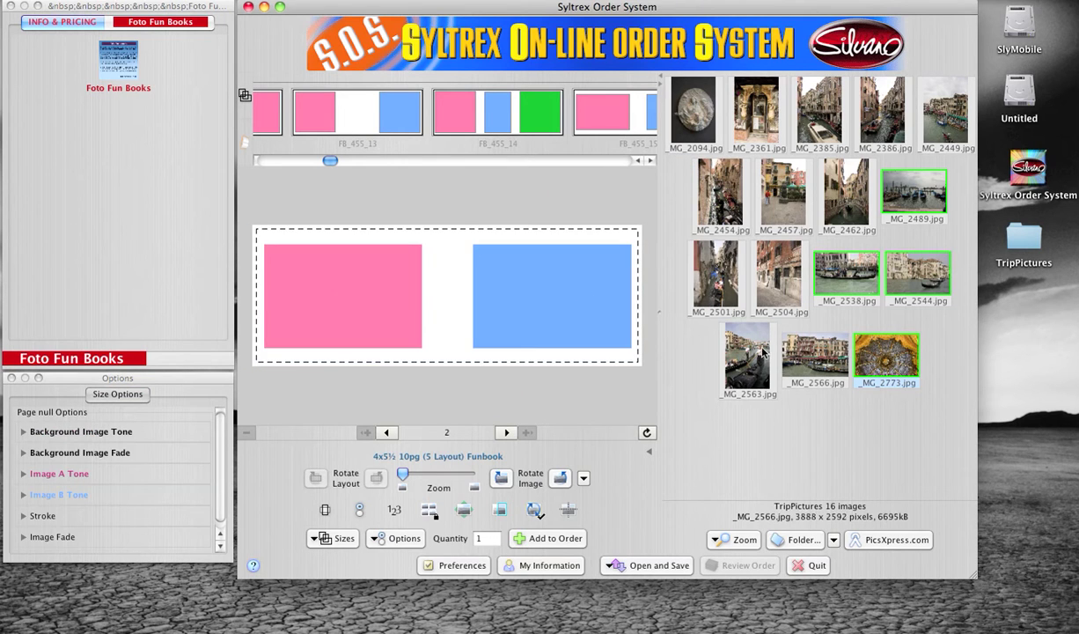
Place _MG_2566.jpg in the blue frame and _MG_2563.jpg in the pink frame of page 2, rotating the latter upright and adjusting its crop
{"action": "left_click_drag", "start_coordinate": [815, 357], "coordinate": [585, 319]}
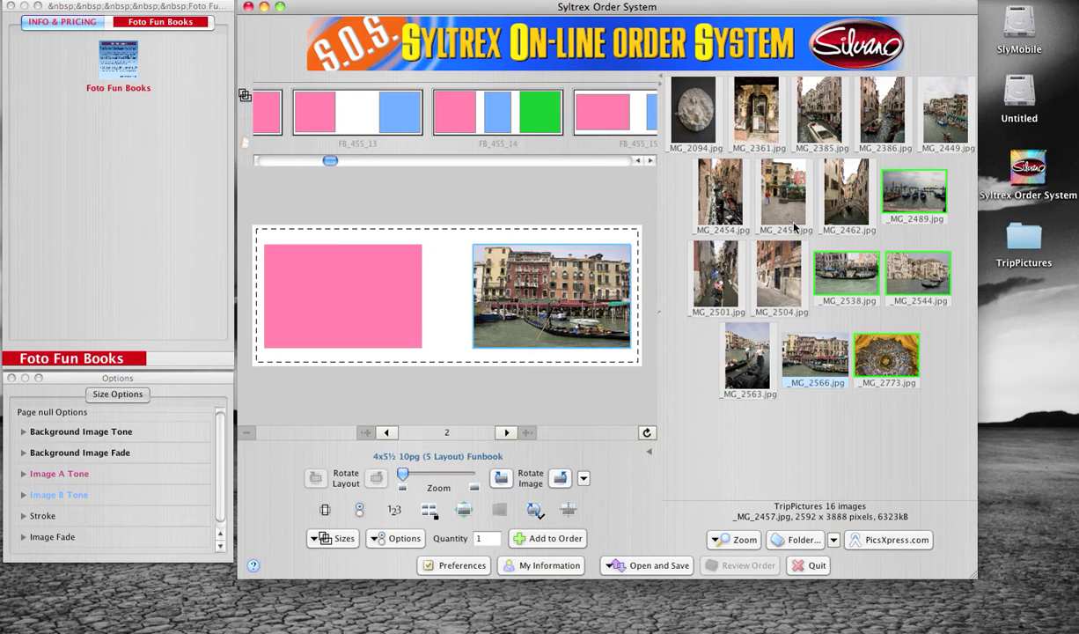
{"action": "left_click_drag", "start_coordinate": [747, 357], "coordinate": [366, 294]}
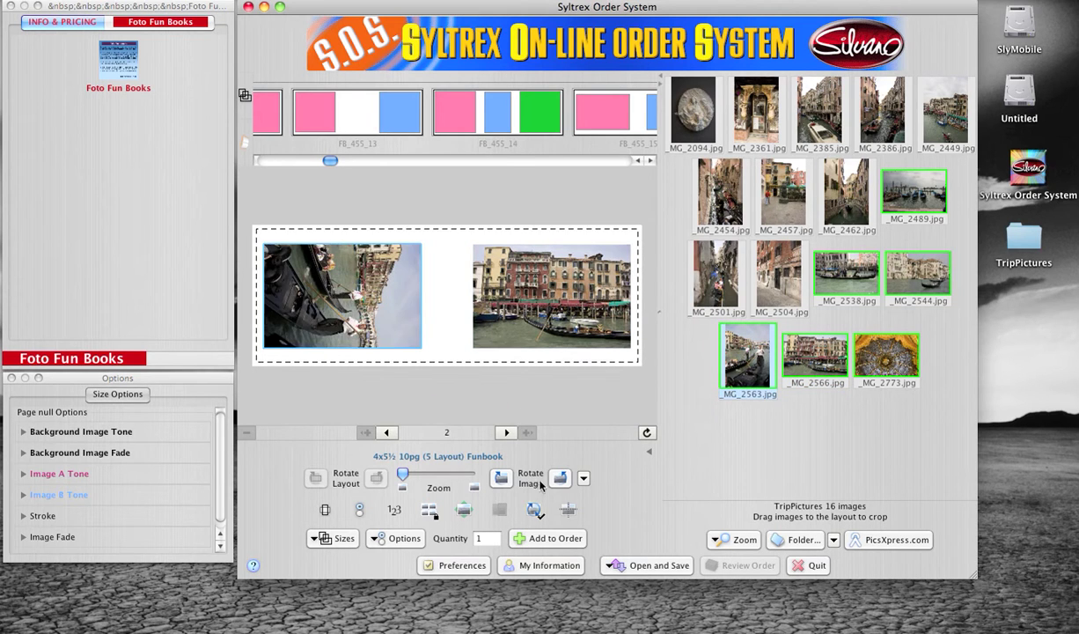
{"action": "left_click", "coordinate": [561, 478]}
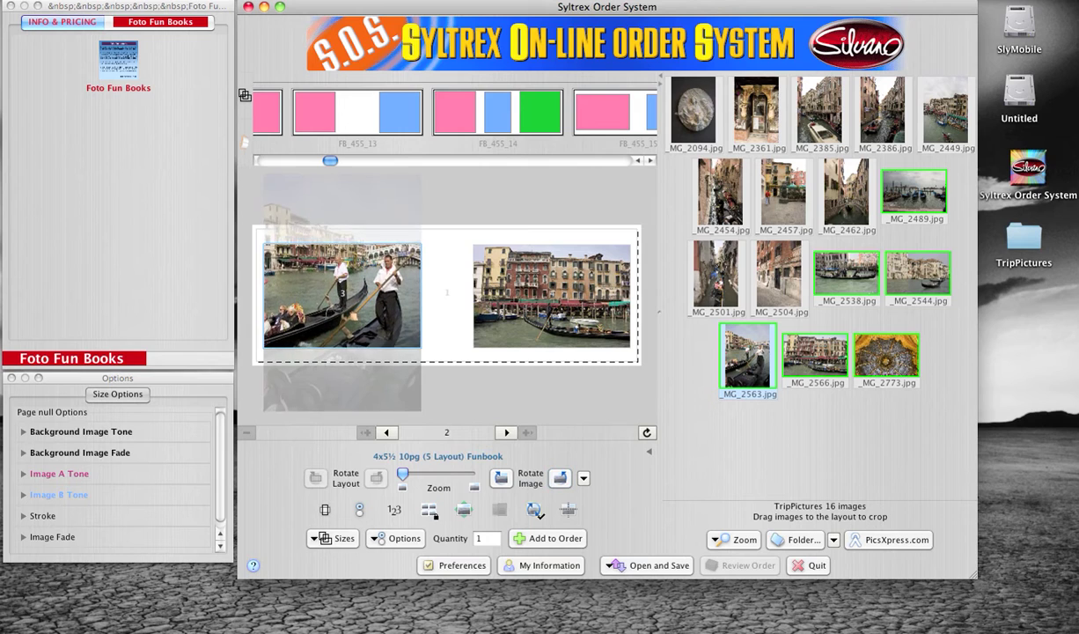
{"action": "left_click_drag", "start_coordinate": [379, 328], "coordinate": [379, 328]}
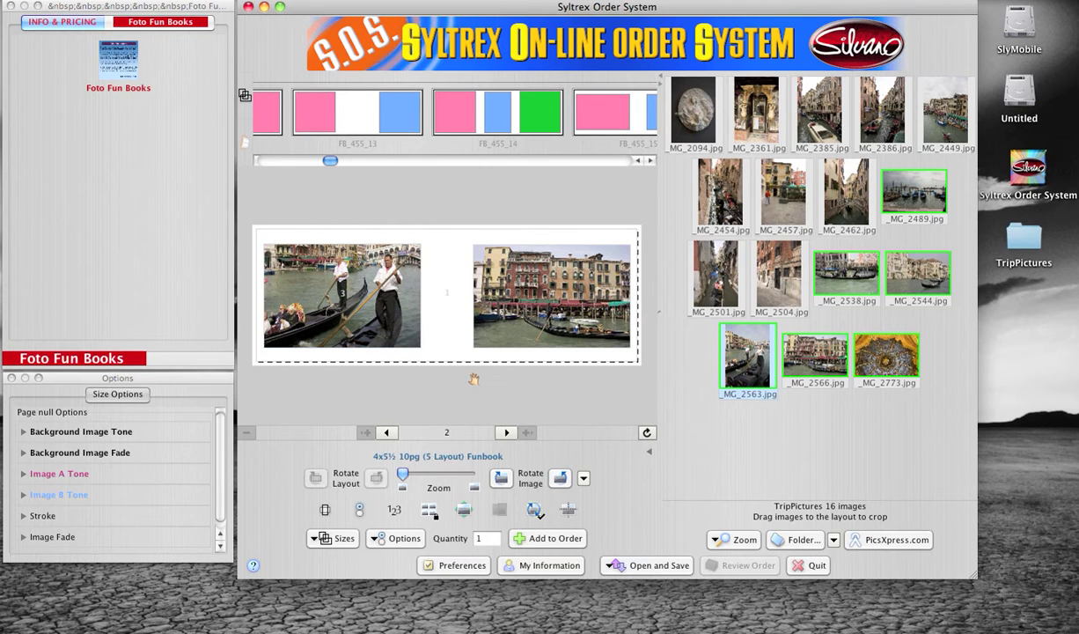
Add the finished Funbook to the order and review the itemized order summary with its images, layouts and options
{"action": "left_click", "coordinate": [555, 540]}
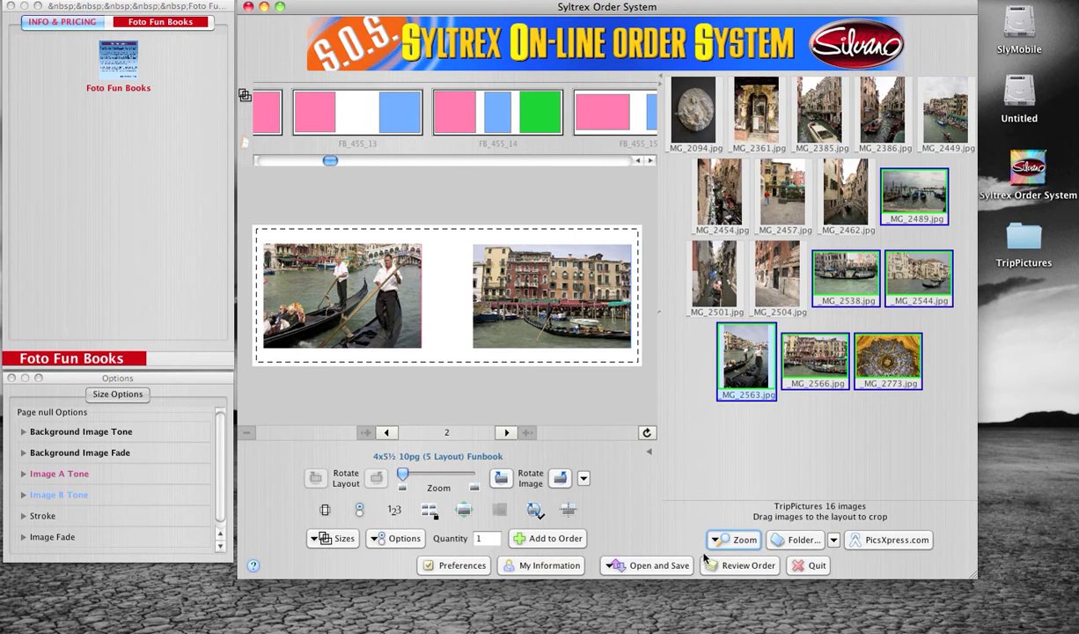
{"action": "left_click", "coordinate": [740, 565]}
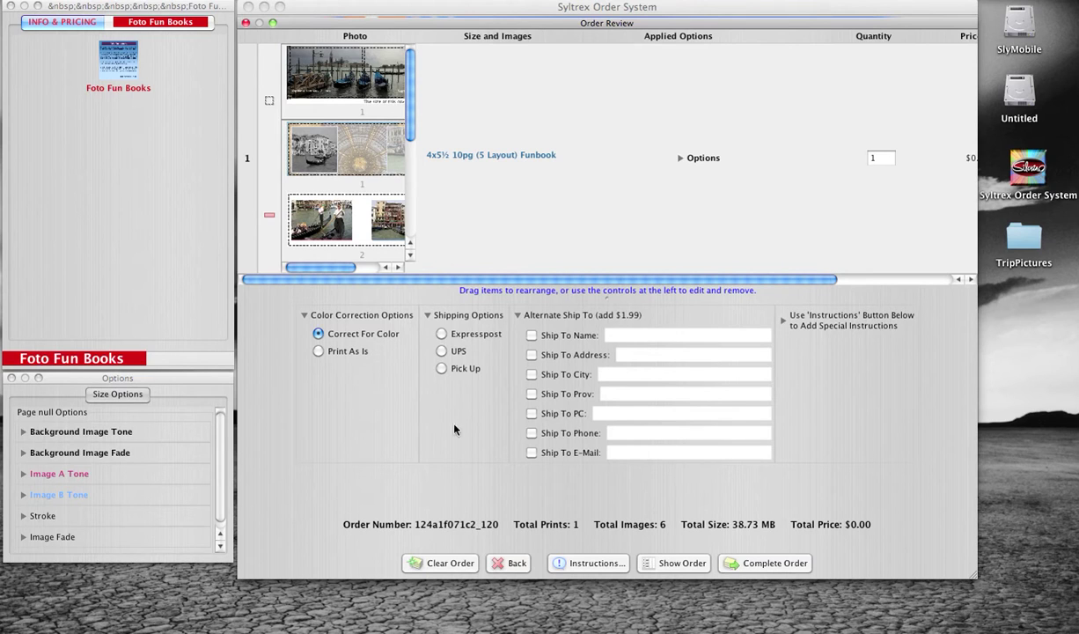
{"action": "left_click", "coordinate": [680, 563]}
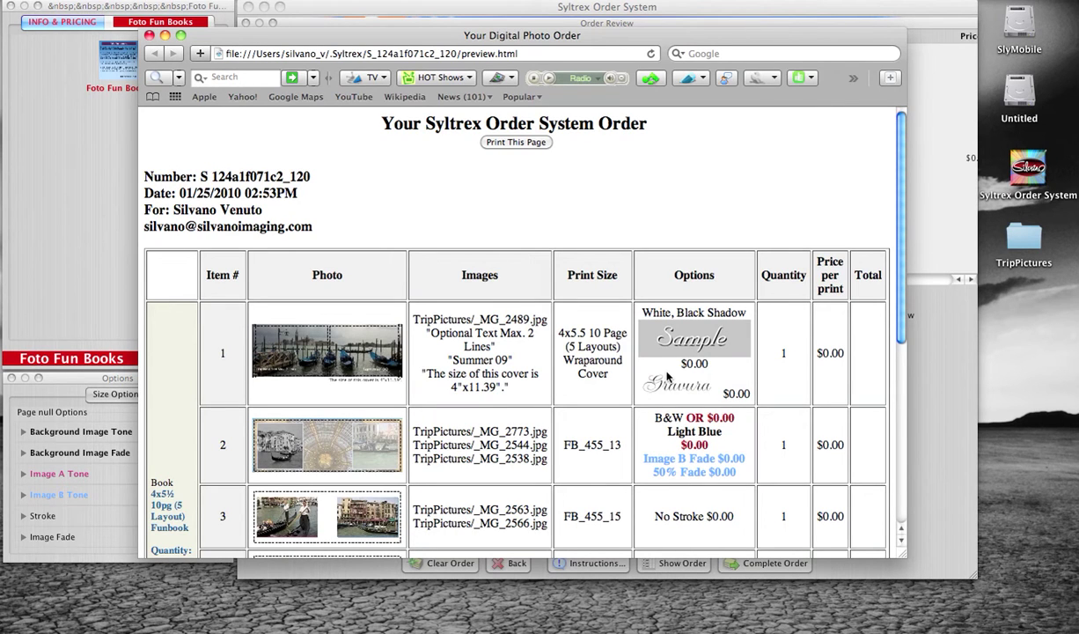
{"action": "scroll", "coordinate": [666, 376], "scroll_direction": "down", "scroll_amount": 5}
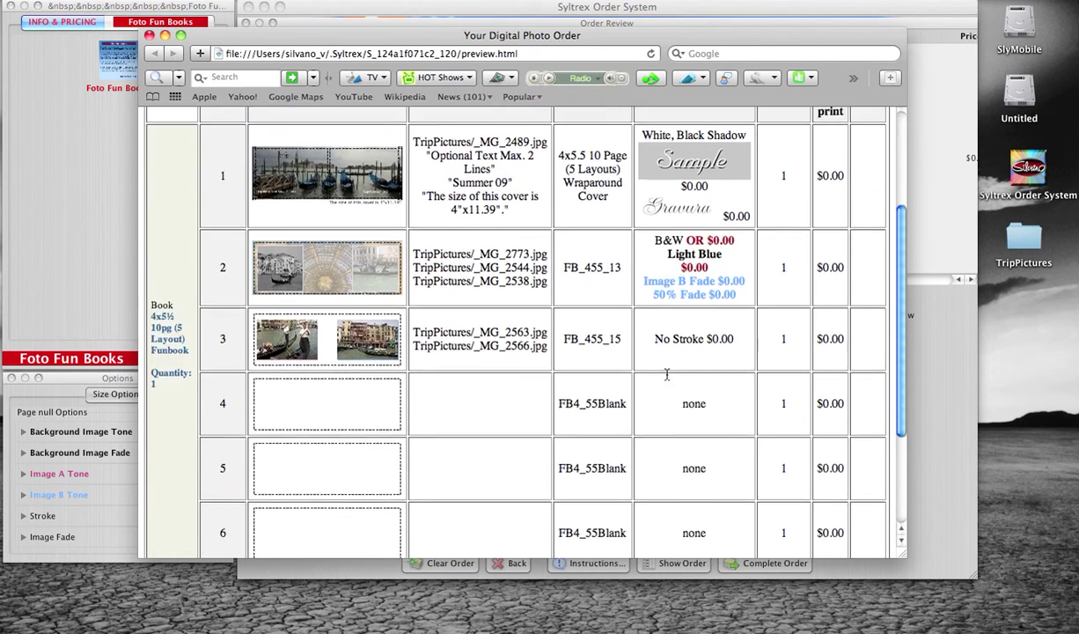
{"action": "scroll", "coordinate": [667, 376], "scroll_direction": "down", "scroll_amount": 2}
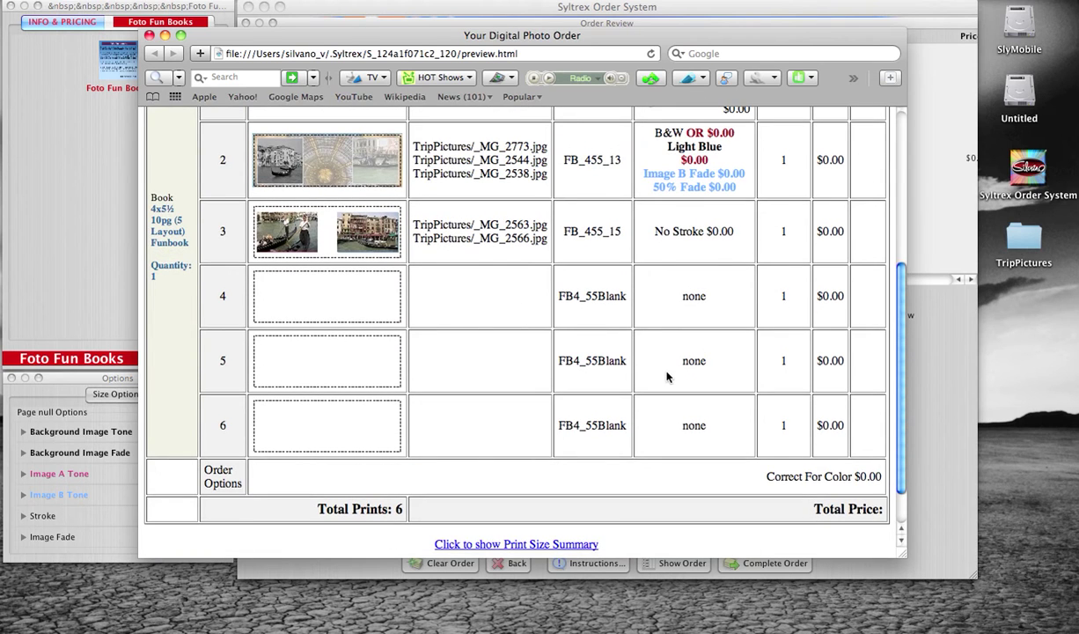
{"action": "scroll", "coordinate": [667, 374], "scroll_direction": "up", "scroll_amount": 6}
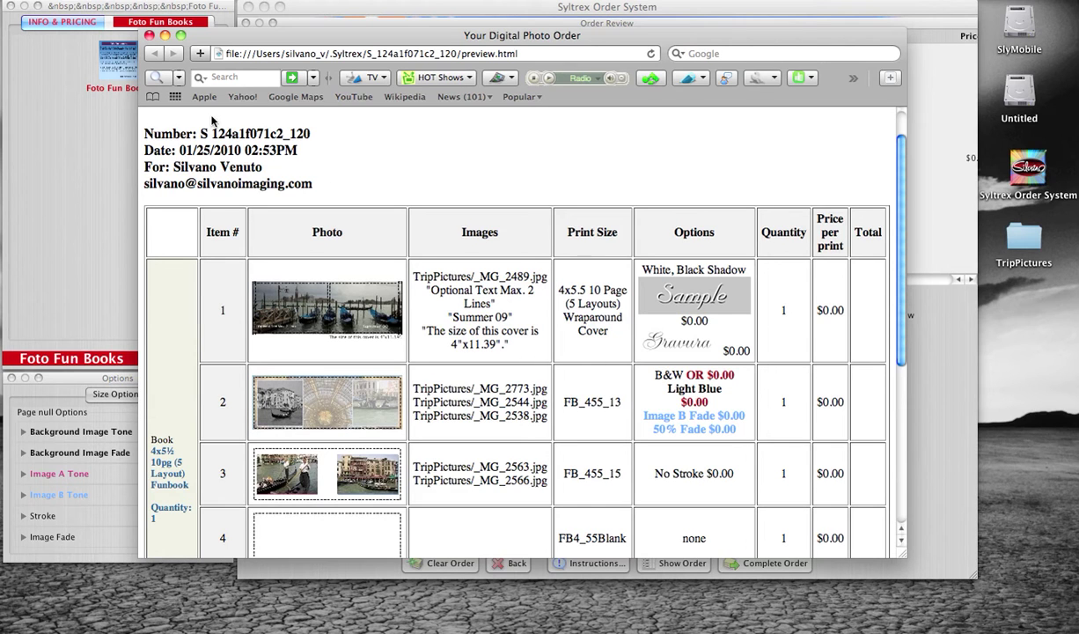
{"action": "left_click", "coordinate": [149, 35]}
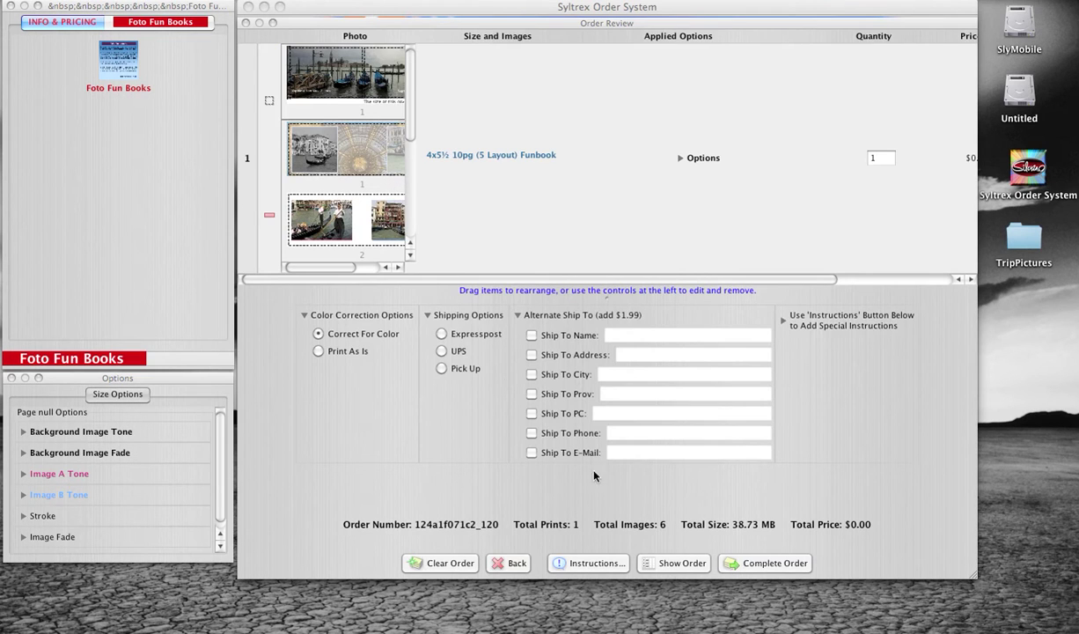
Check the special instructions form without adding any, and submit the order for completion
{"action": "left_click", "coordinate": [586, 561]}
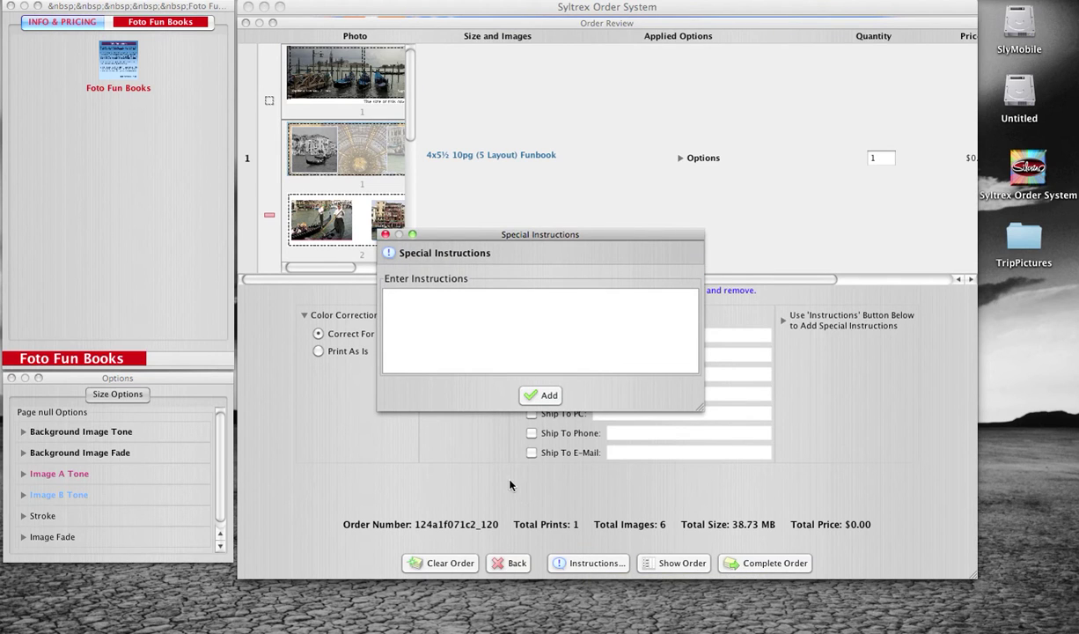
{"action": "left_click", "coordinate": [384, 234]}
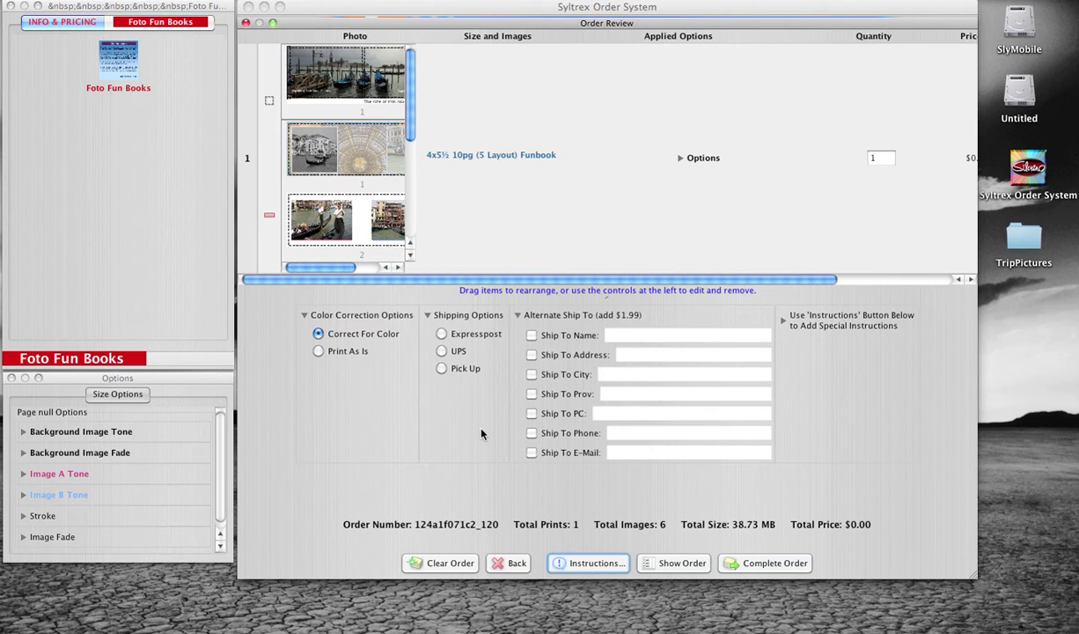
{"action": "left_click", "coordinate": [768, 564]}
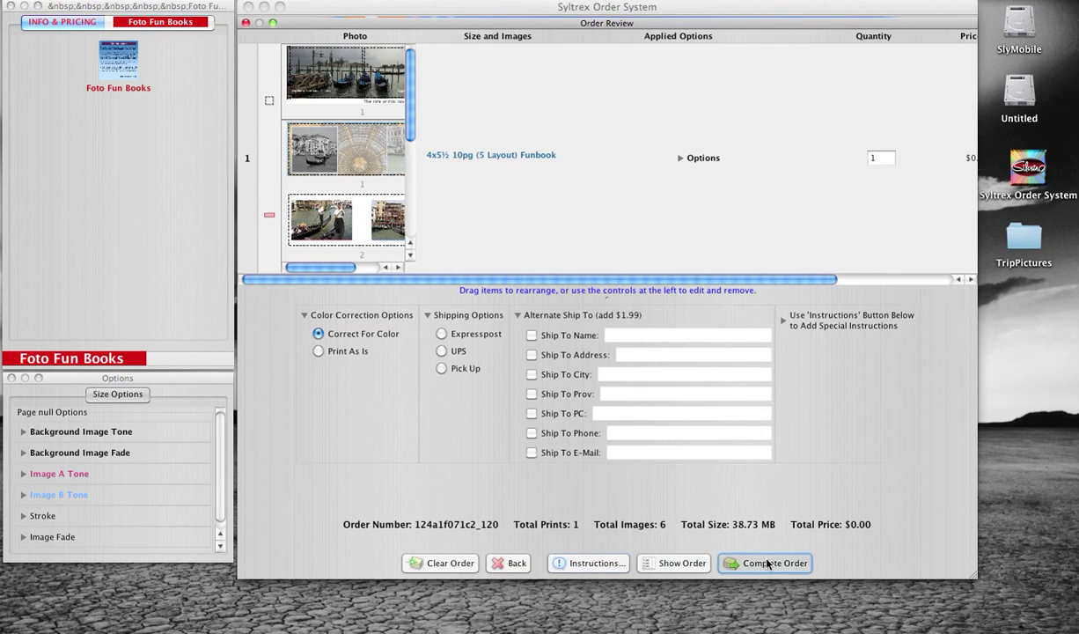